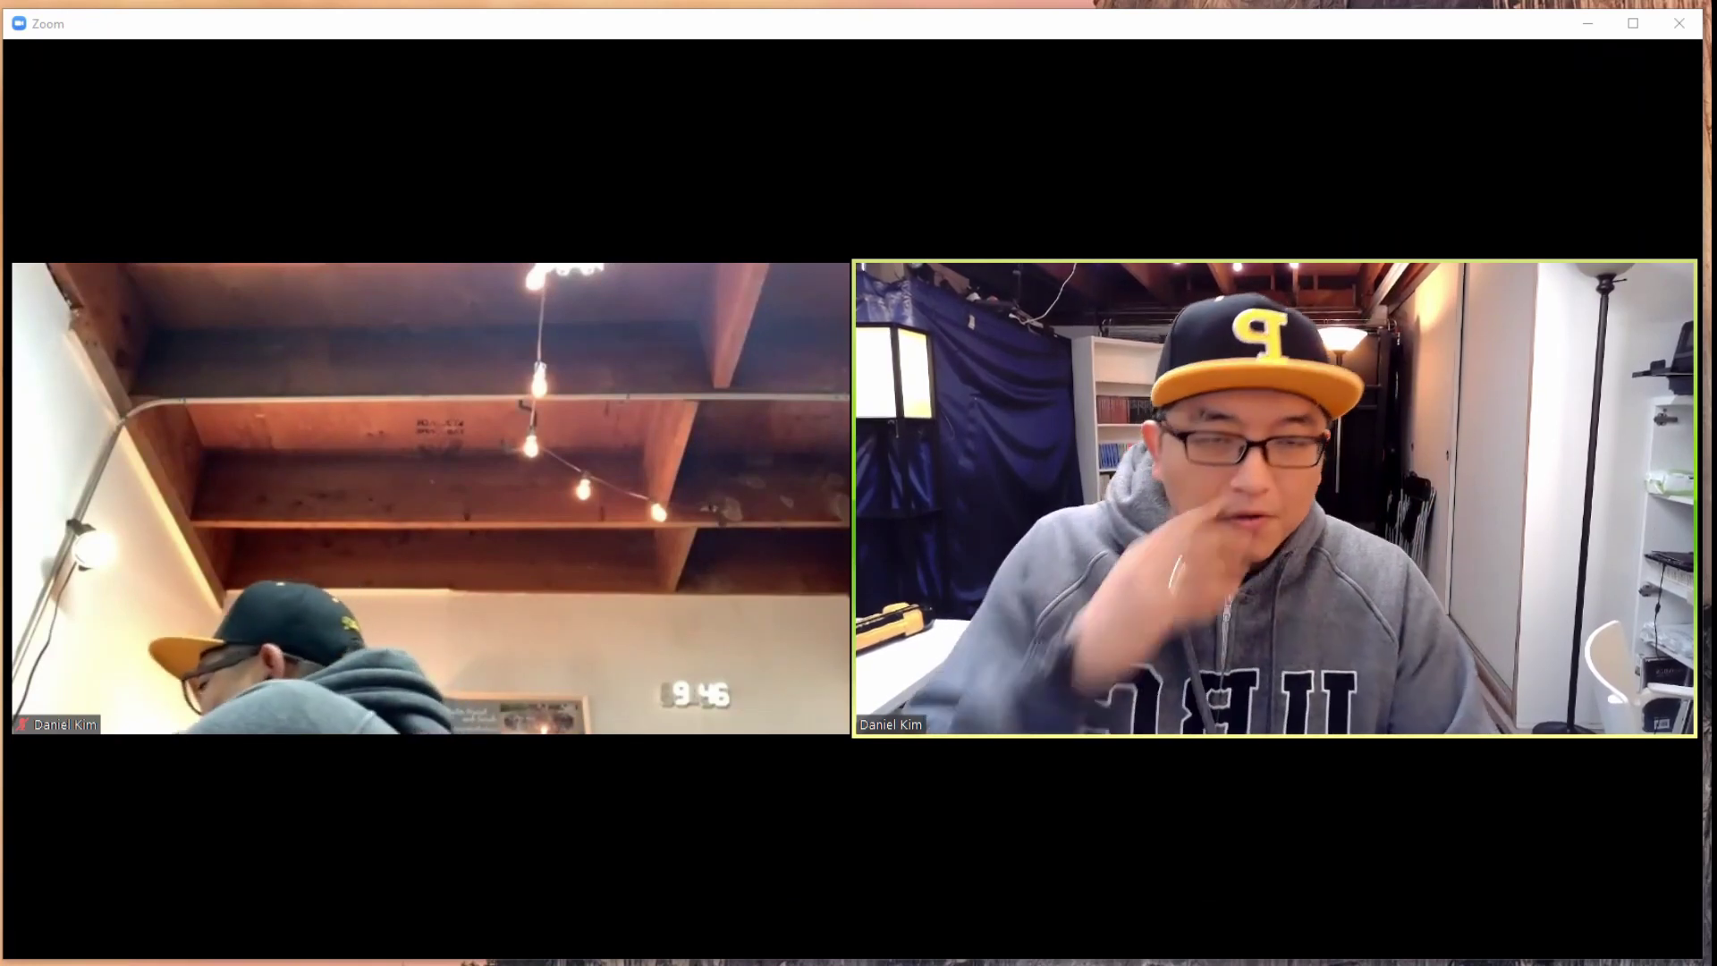
# Step: In Advanced Sharing Options, set Who can share to All Participants, keeping one sharer at a time
pyautogui.moveTo(1479, 196)
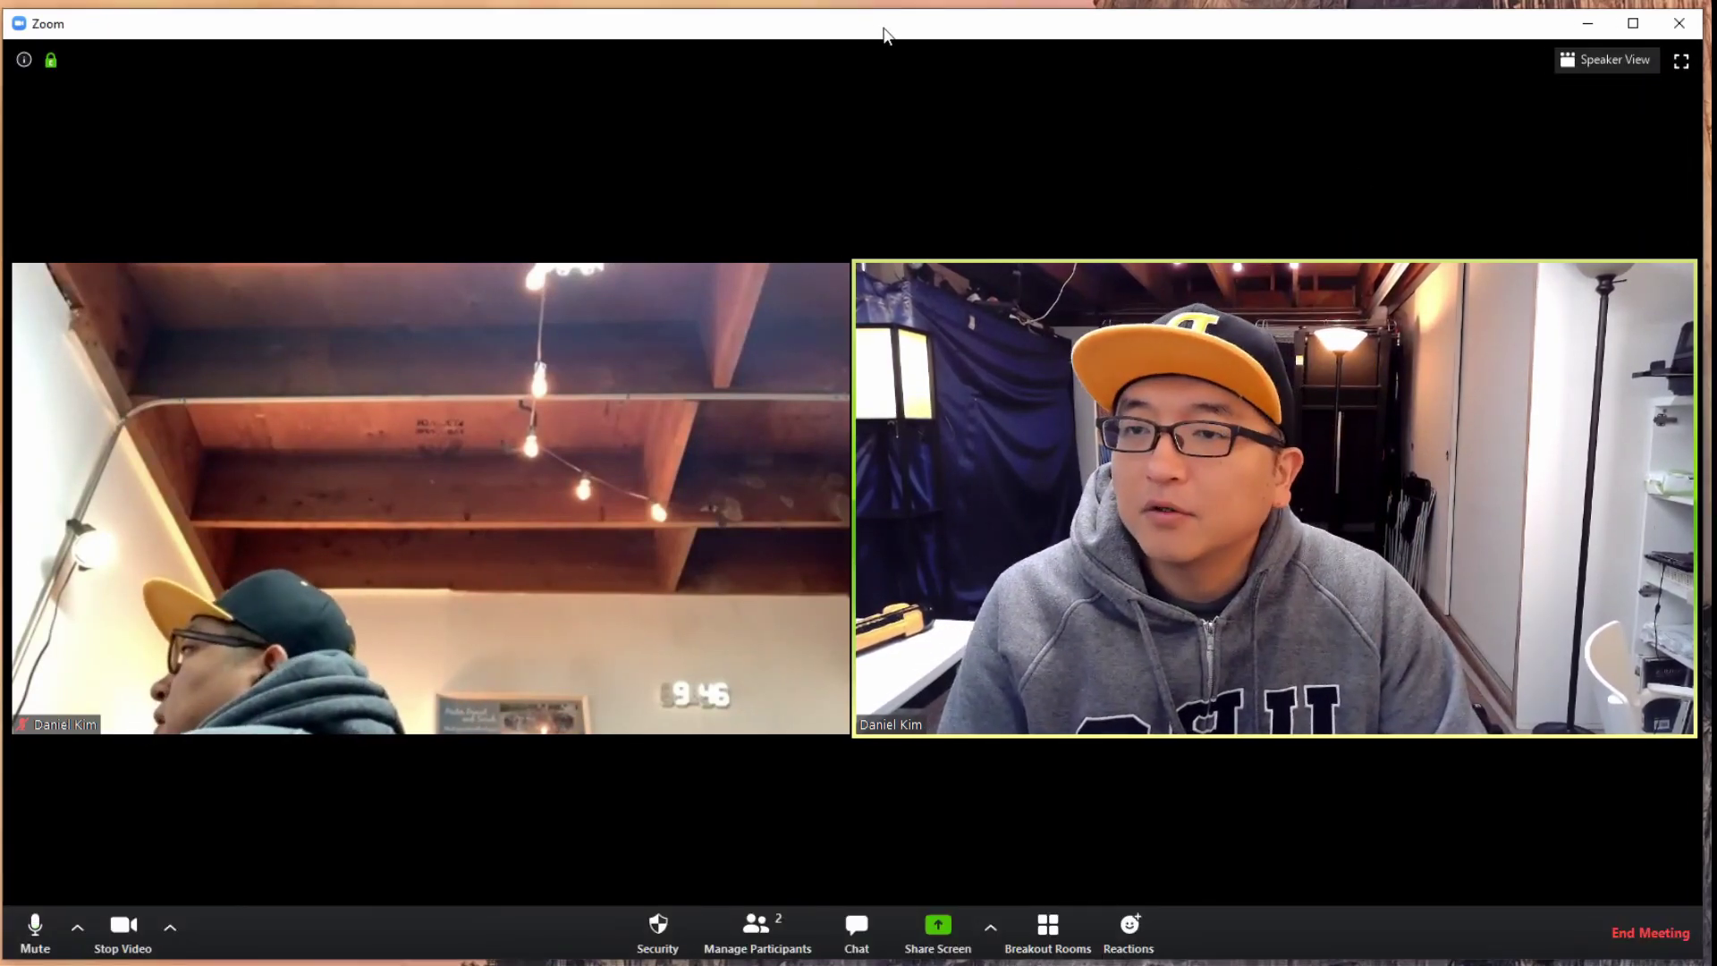
pyautogui.moveTo(735, 389)
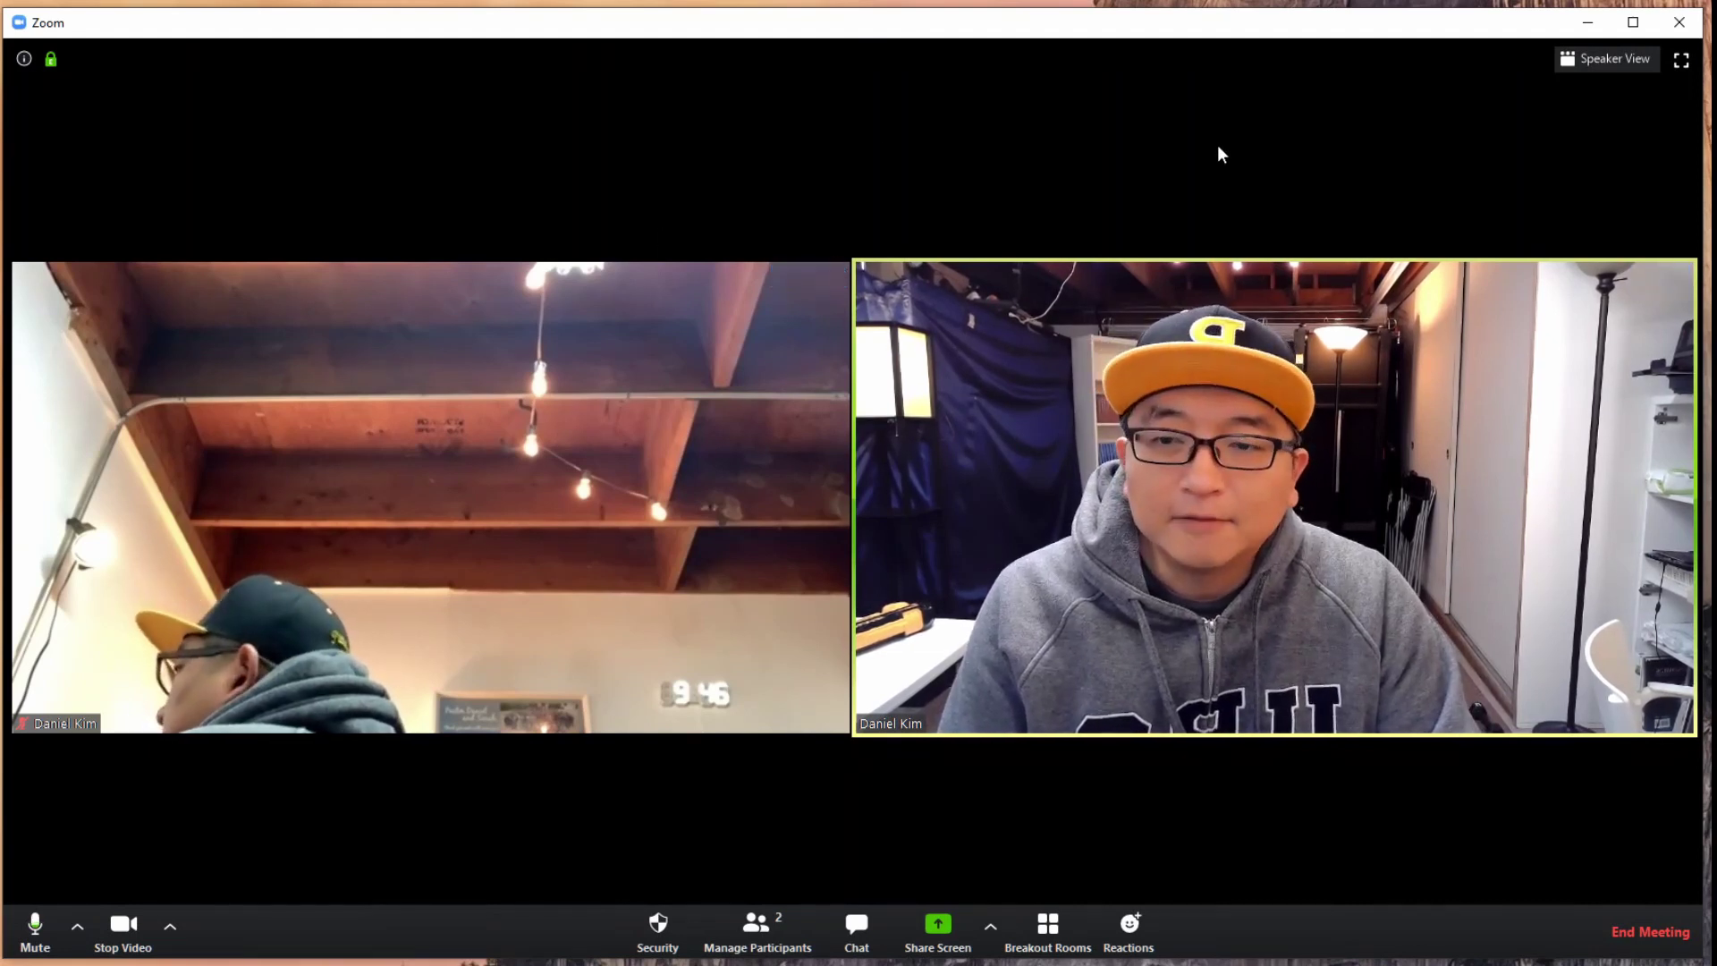
pyautogui.click(935, 945)
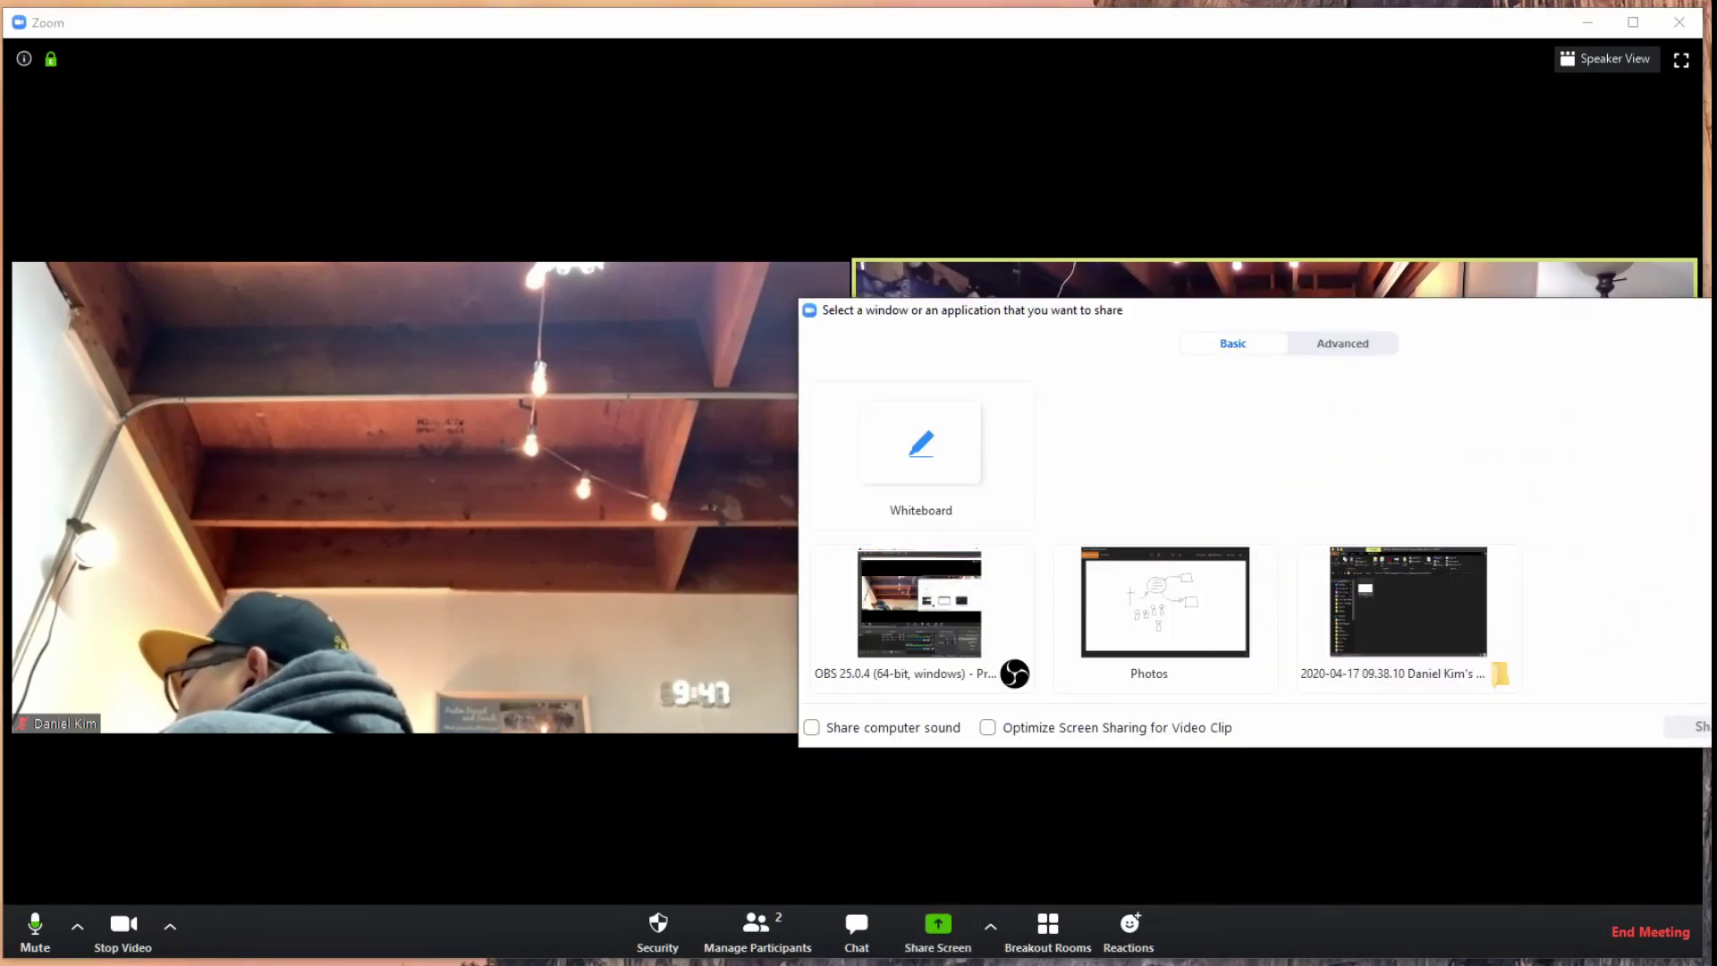
pyautogui.press('Escape')
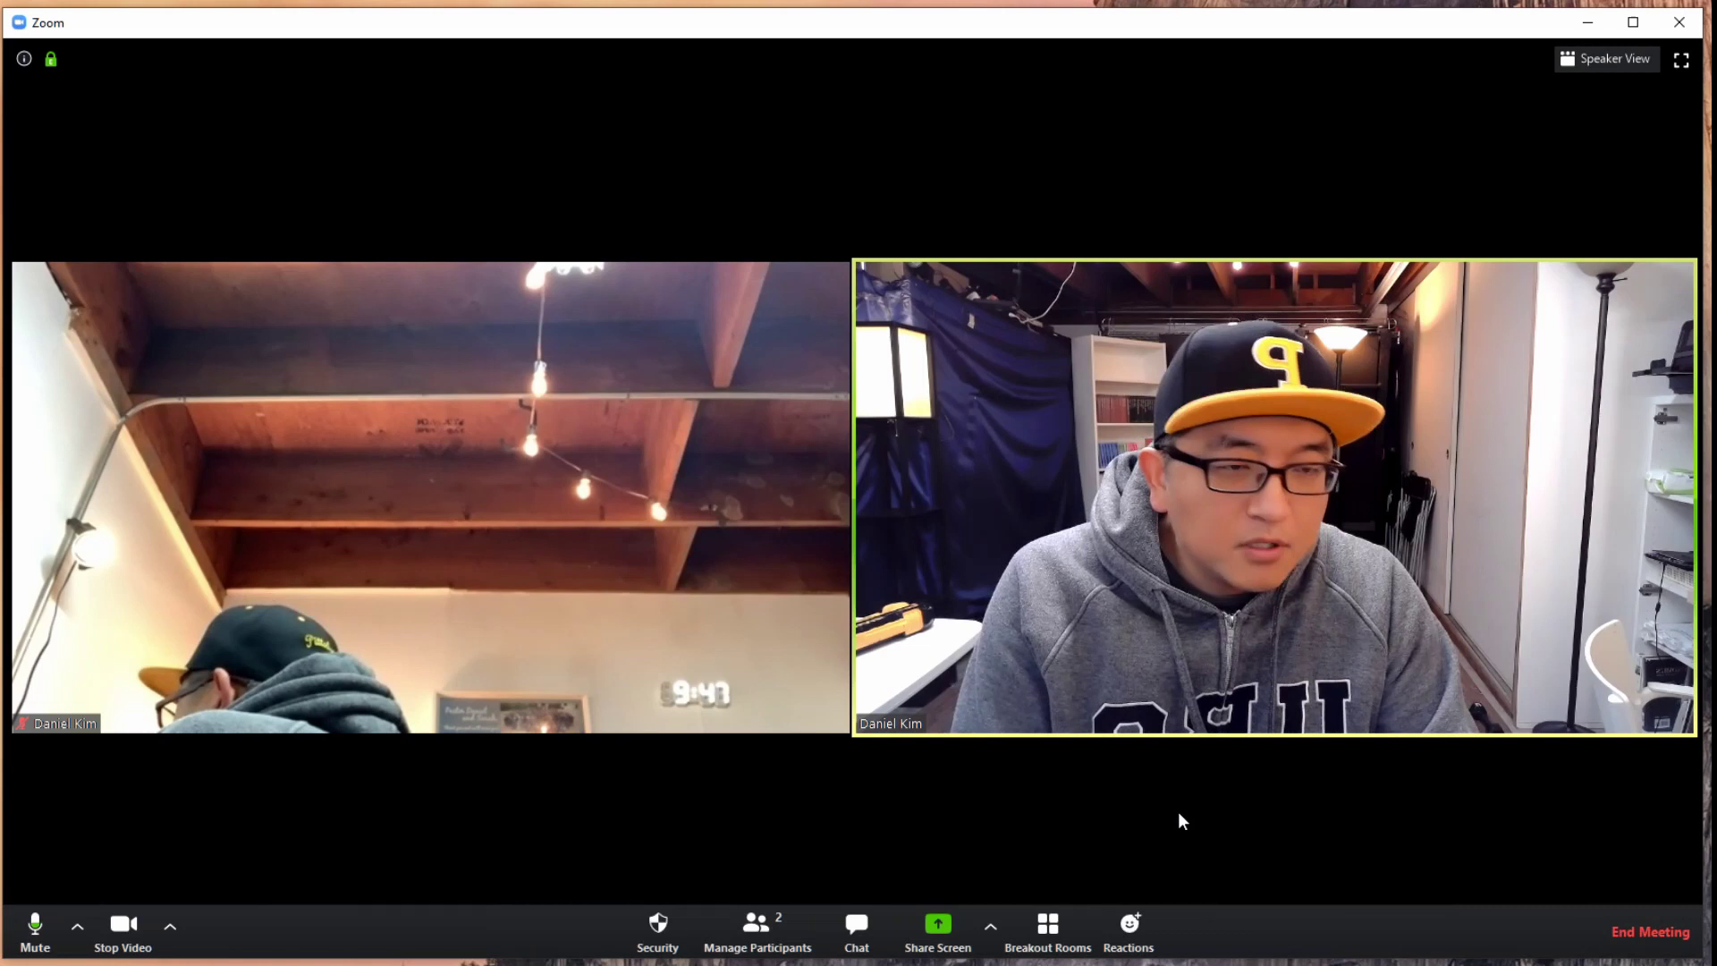
pyautogui.click(986, 937)
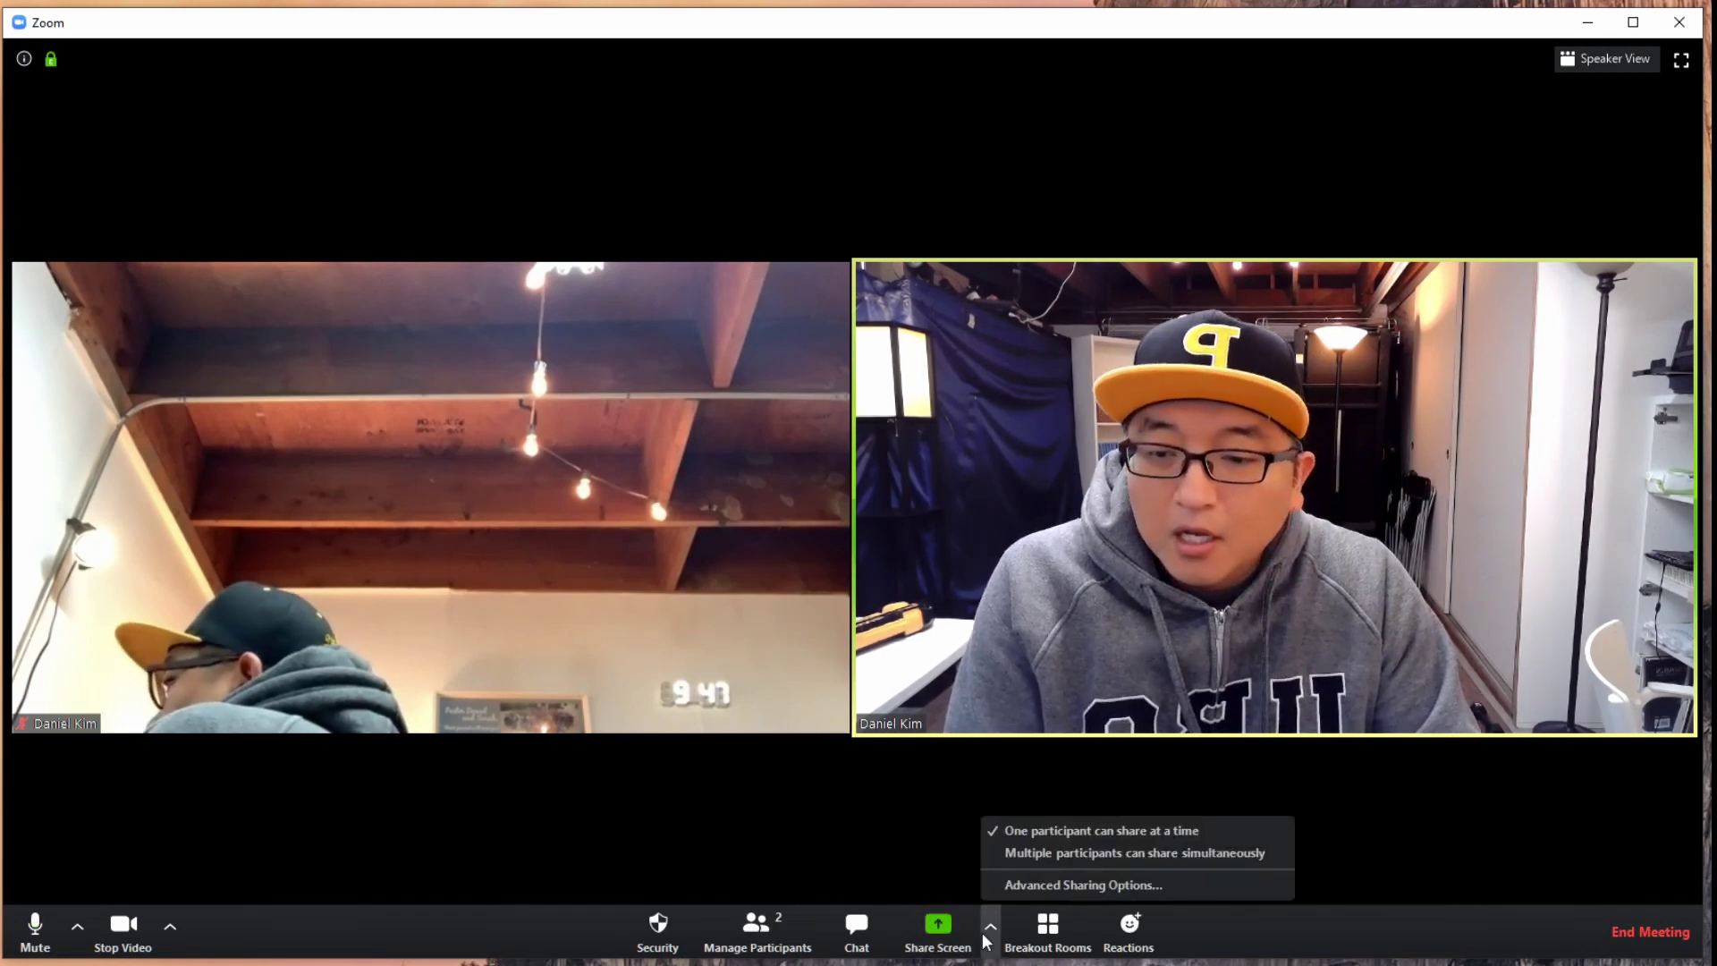
pyautogui.click(1007, 886)
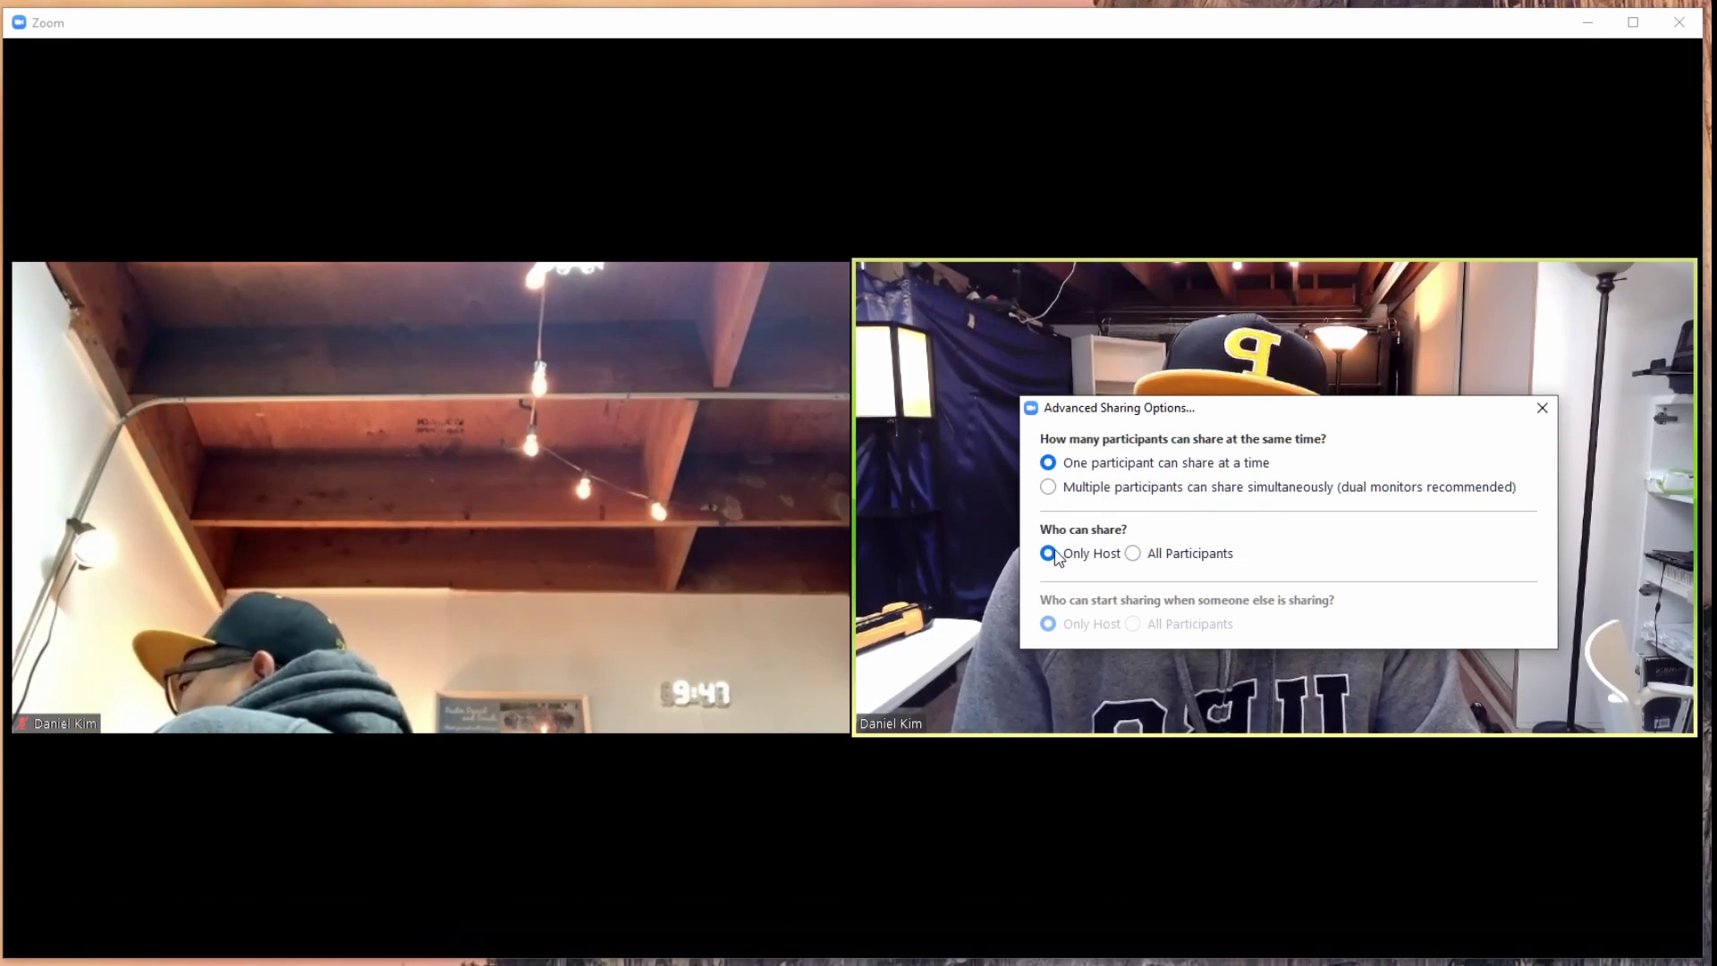
pyautogui.click(1134, 552)
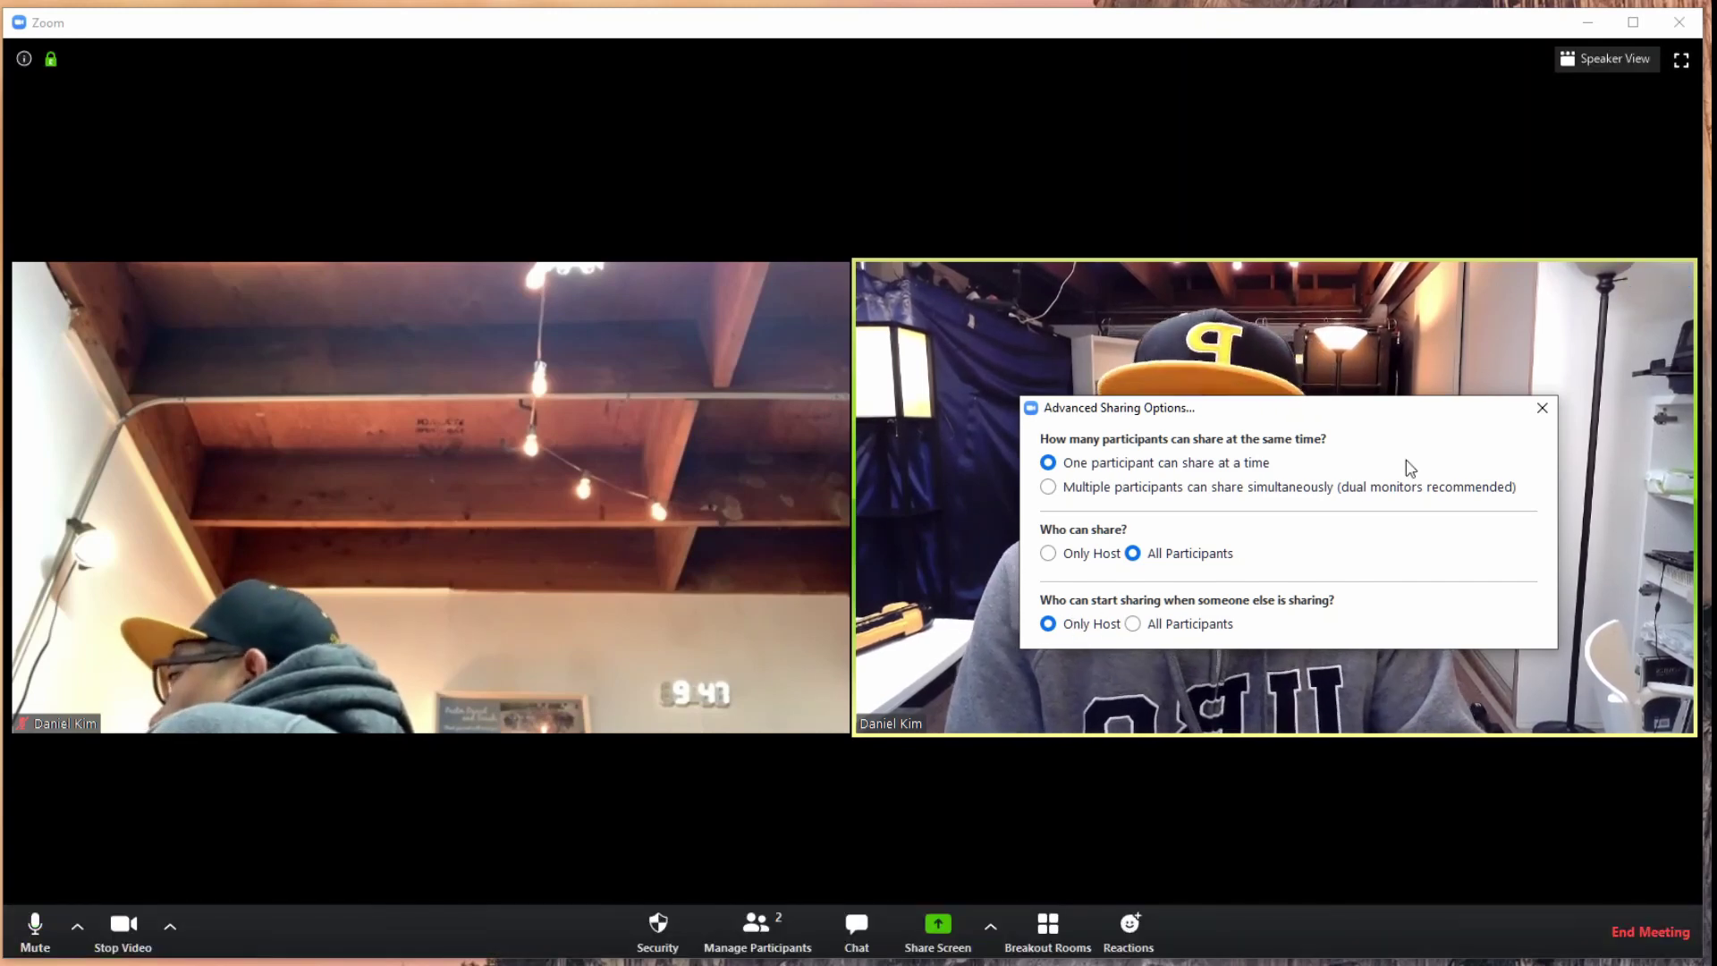
pyautogui.click(1540, 409)
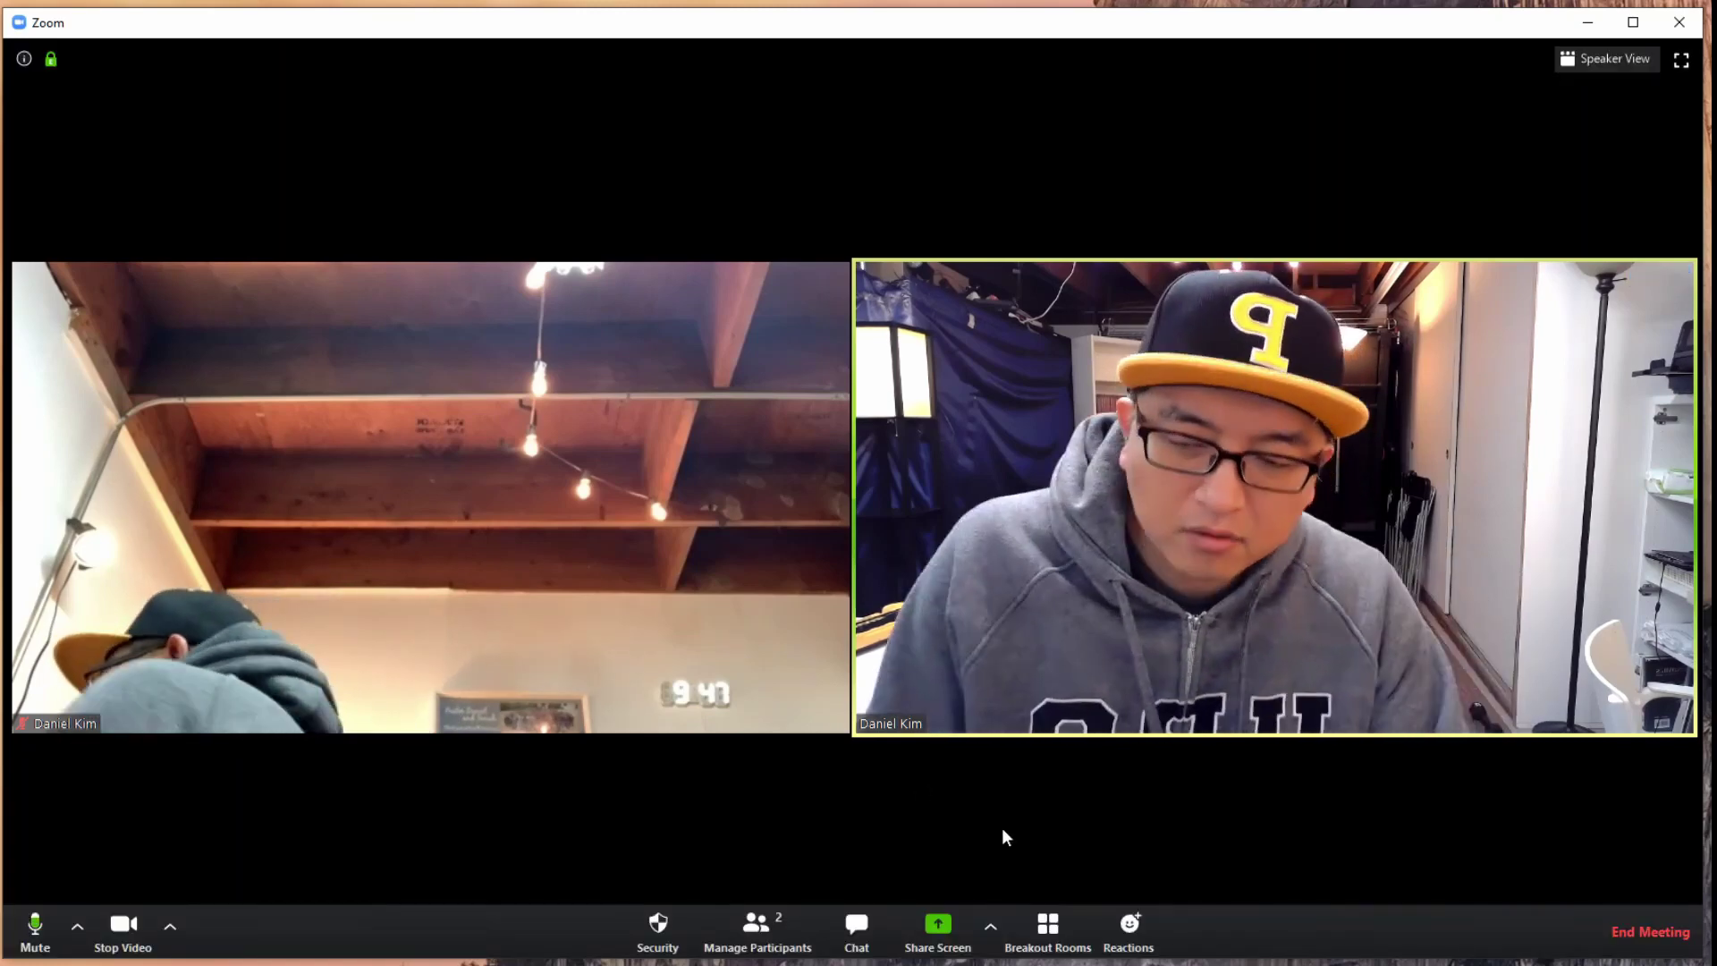
# Step: Start sharing the Zoom whiteboard with the meeting
pyautogui.click(928, 935)
pyautogui.click(969, 478)
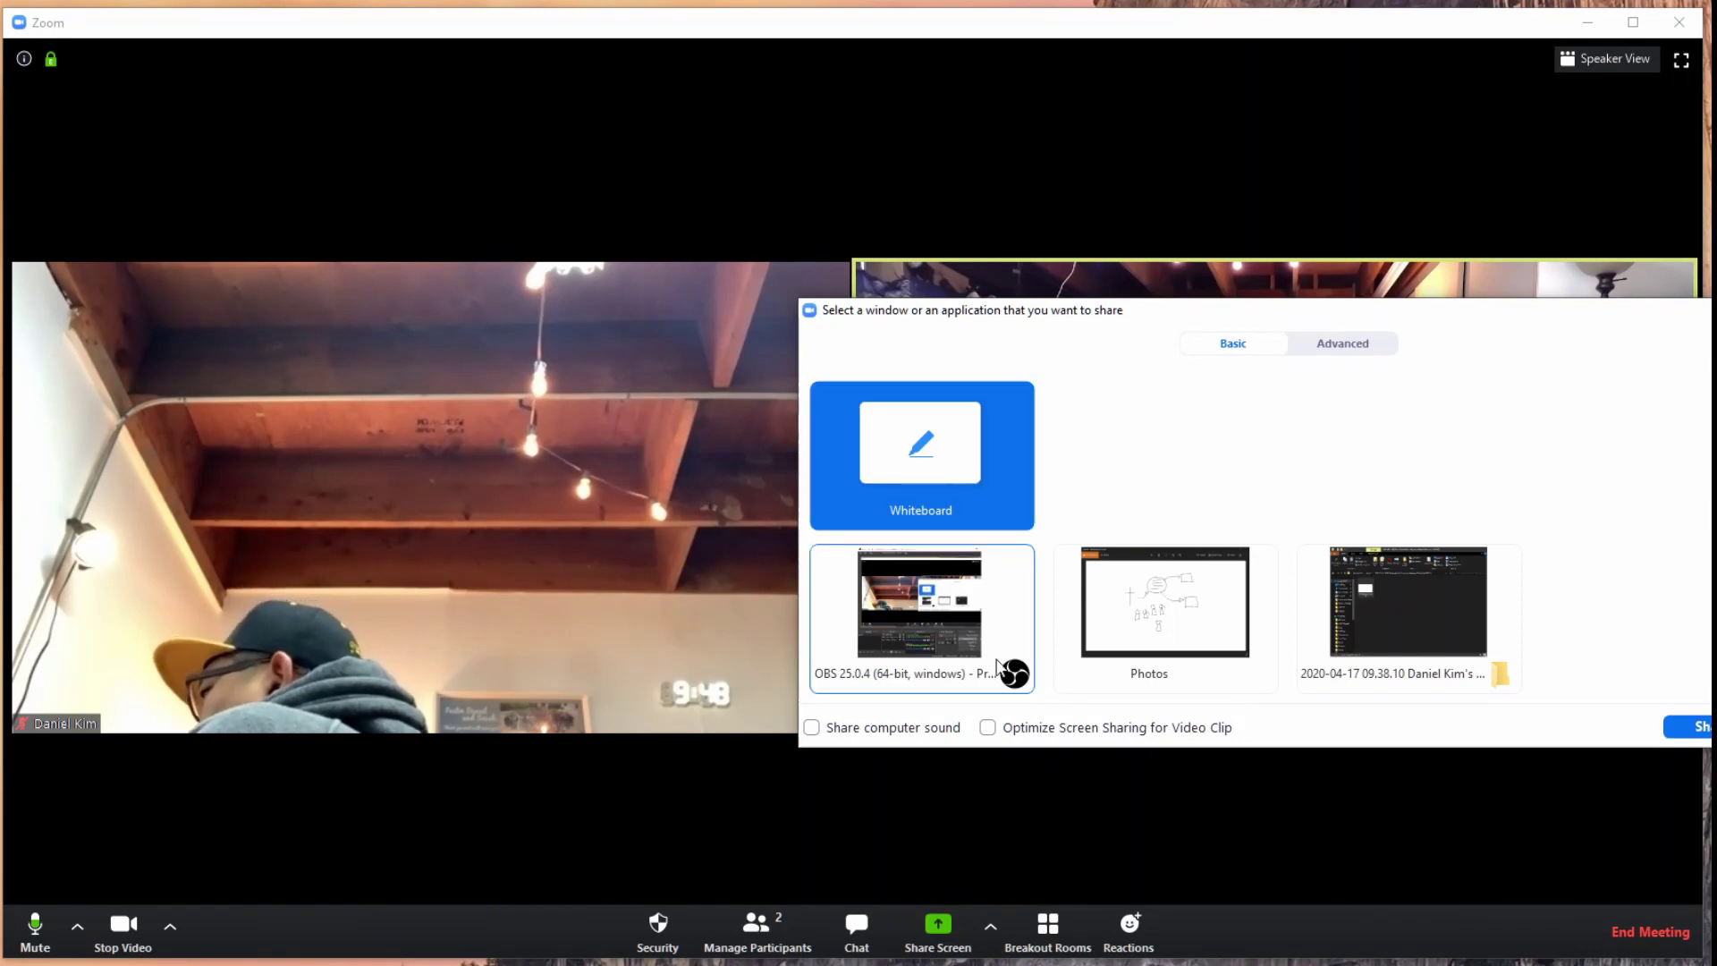
pyautogui.click(1685, 728)
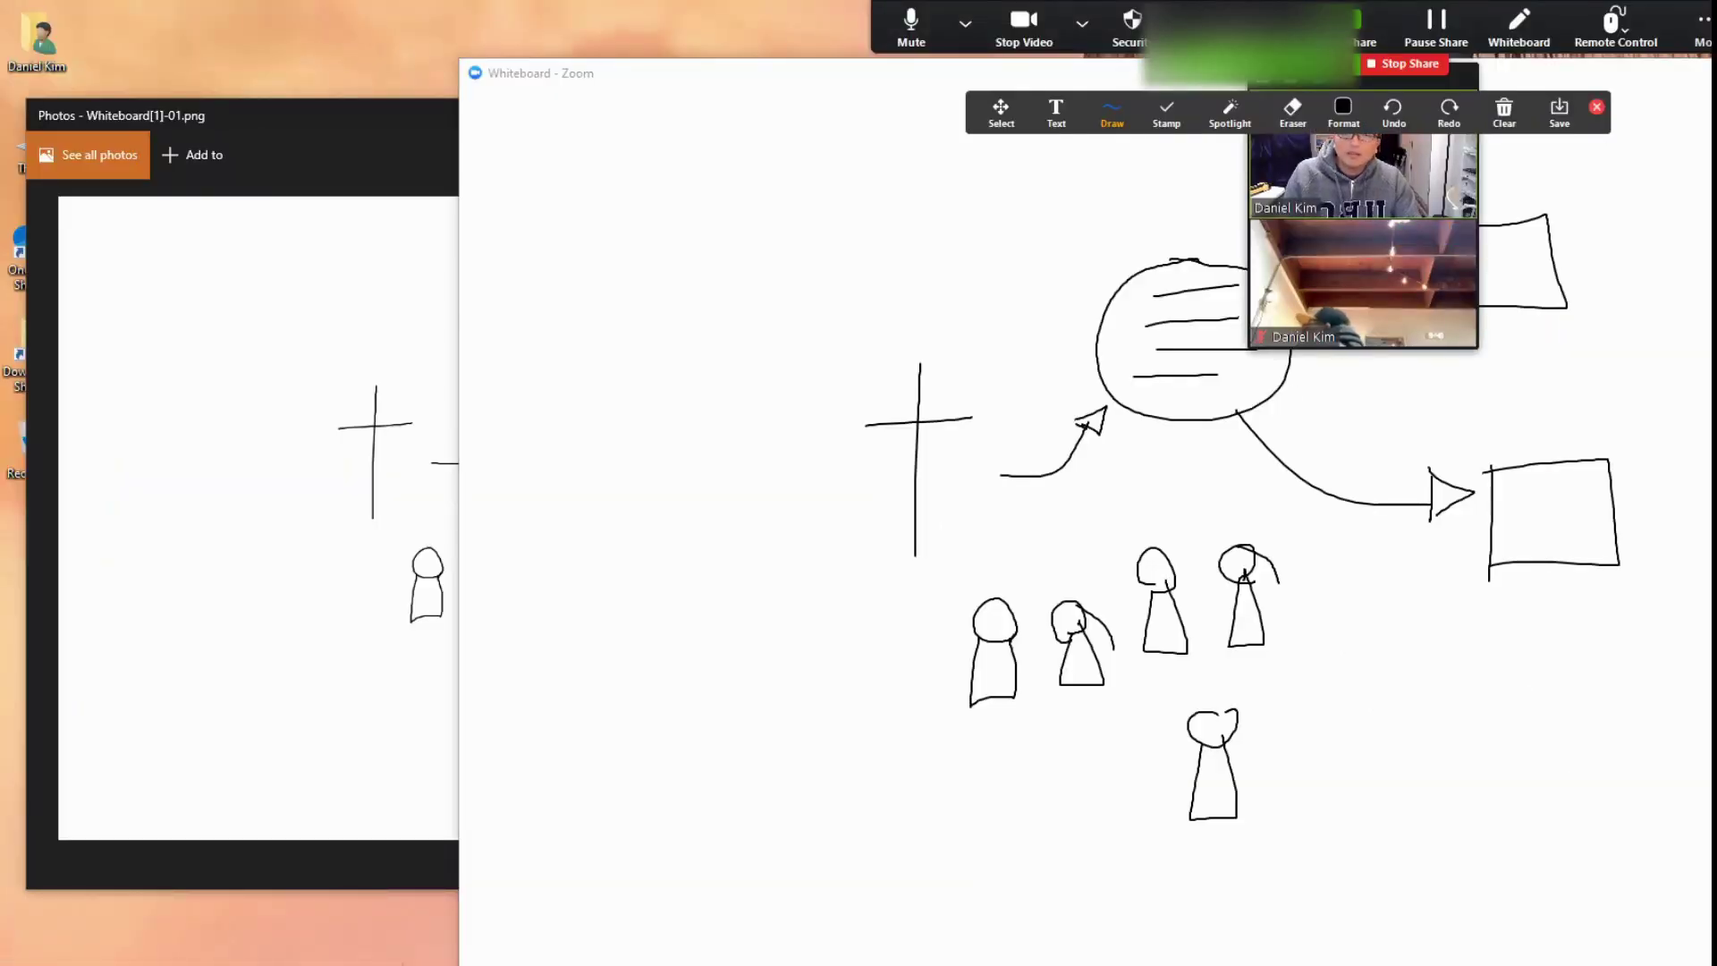
# Step: Move the whiteboard window left, browse the drawing shapes, then hide the annotation toolbar
pyautogui.moveTo(1716, 79)
pyautogui.mouseDown()
pyautogui.moveTo(1416, 86)
pyautogui.moveTo(1300, 55)
pyautogui.moveTo(1321, 52)
pyautogui.mouseUp()
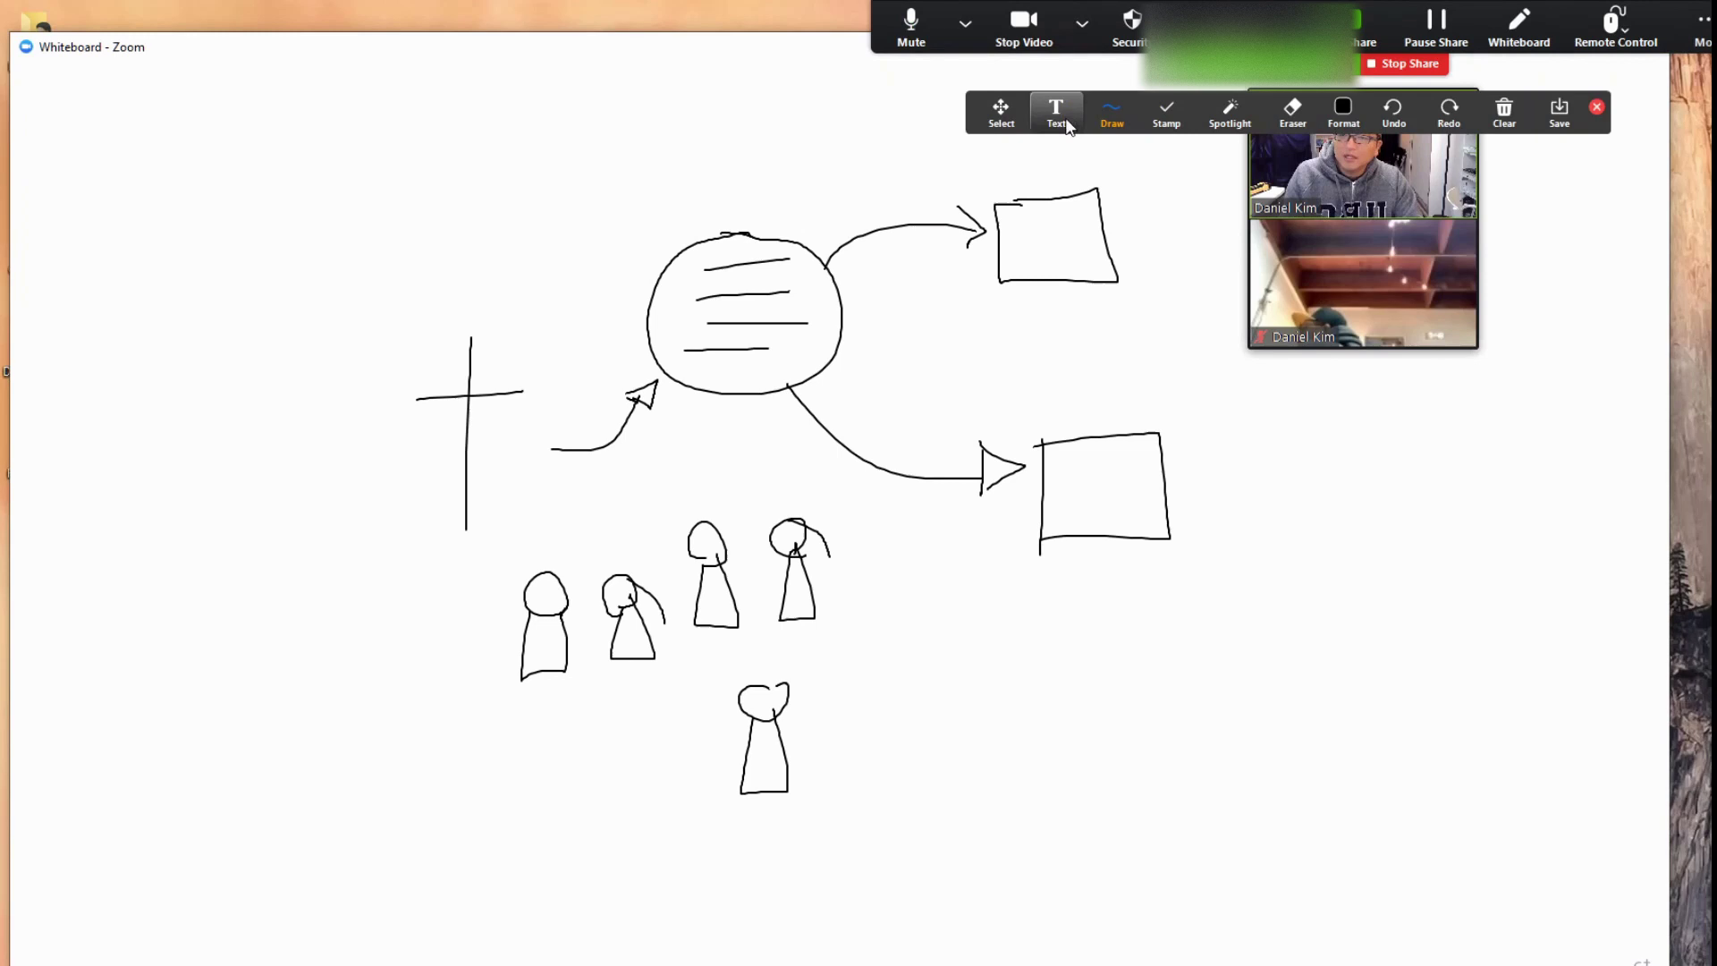
pyautogui.click(1114, 123)
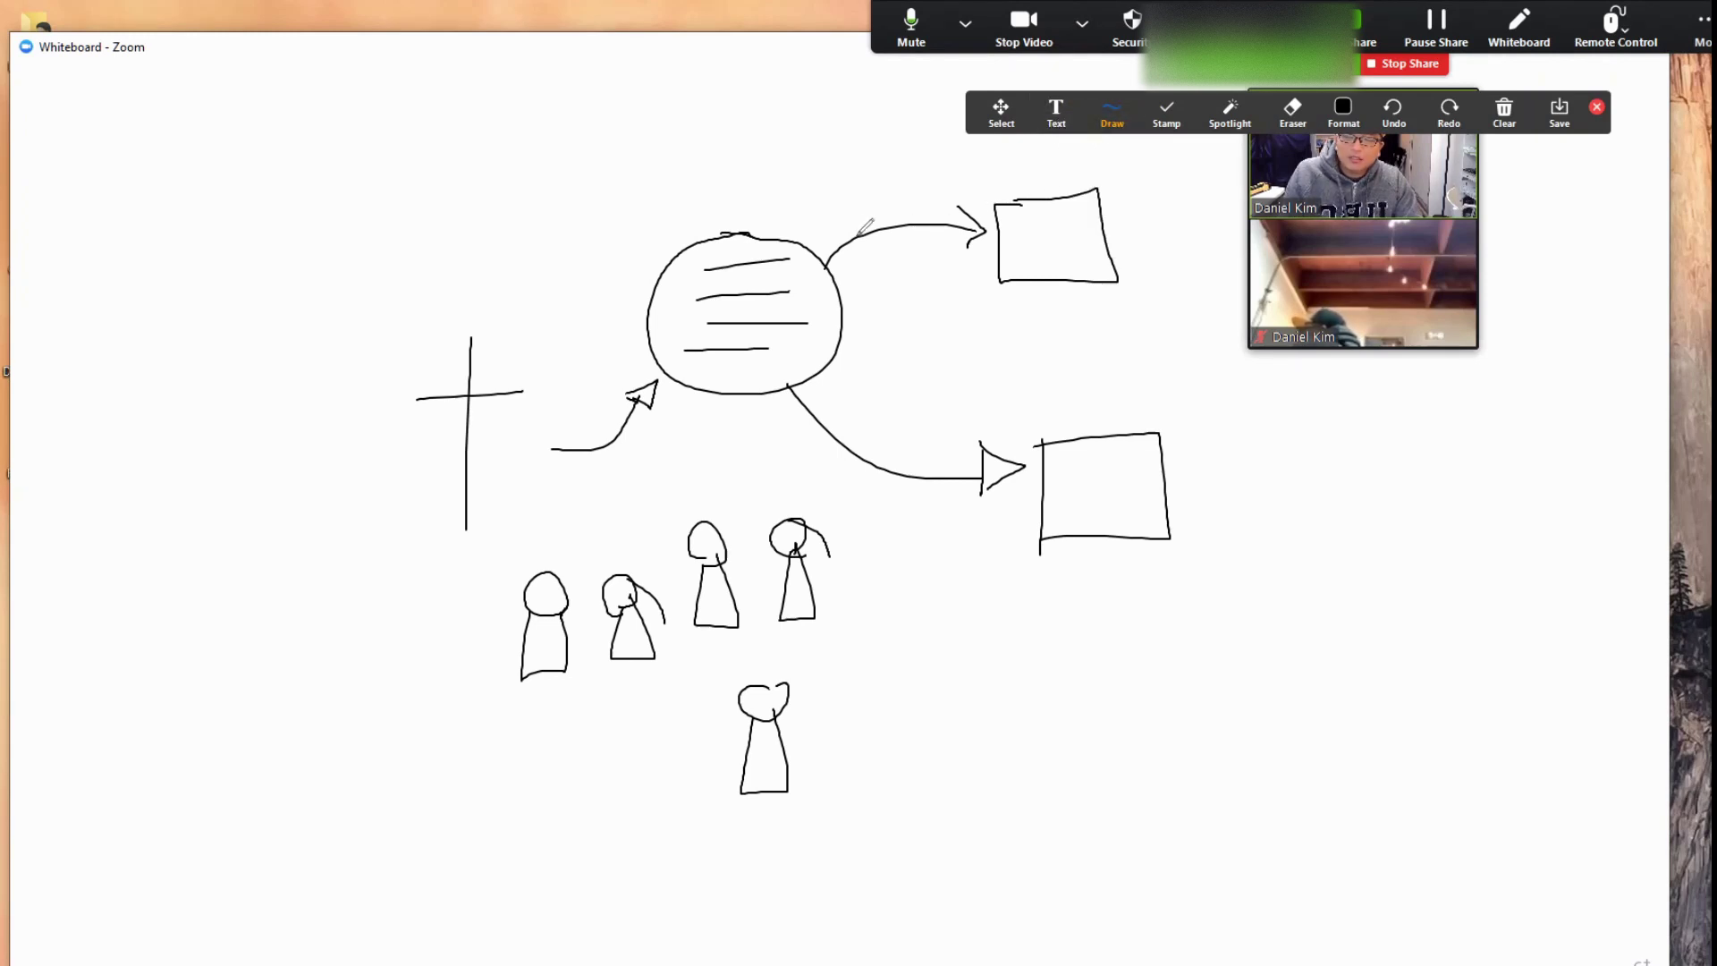
pyautogui.click(1102, 126)
pyautogui.click(1523, 39)
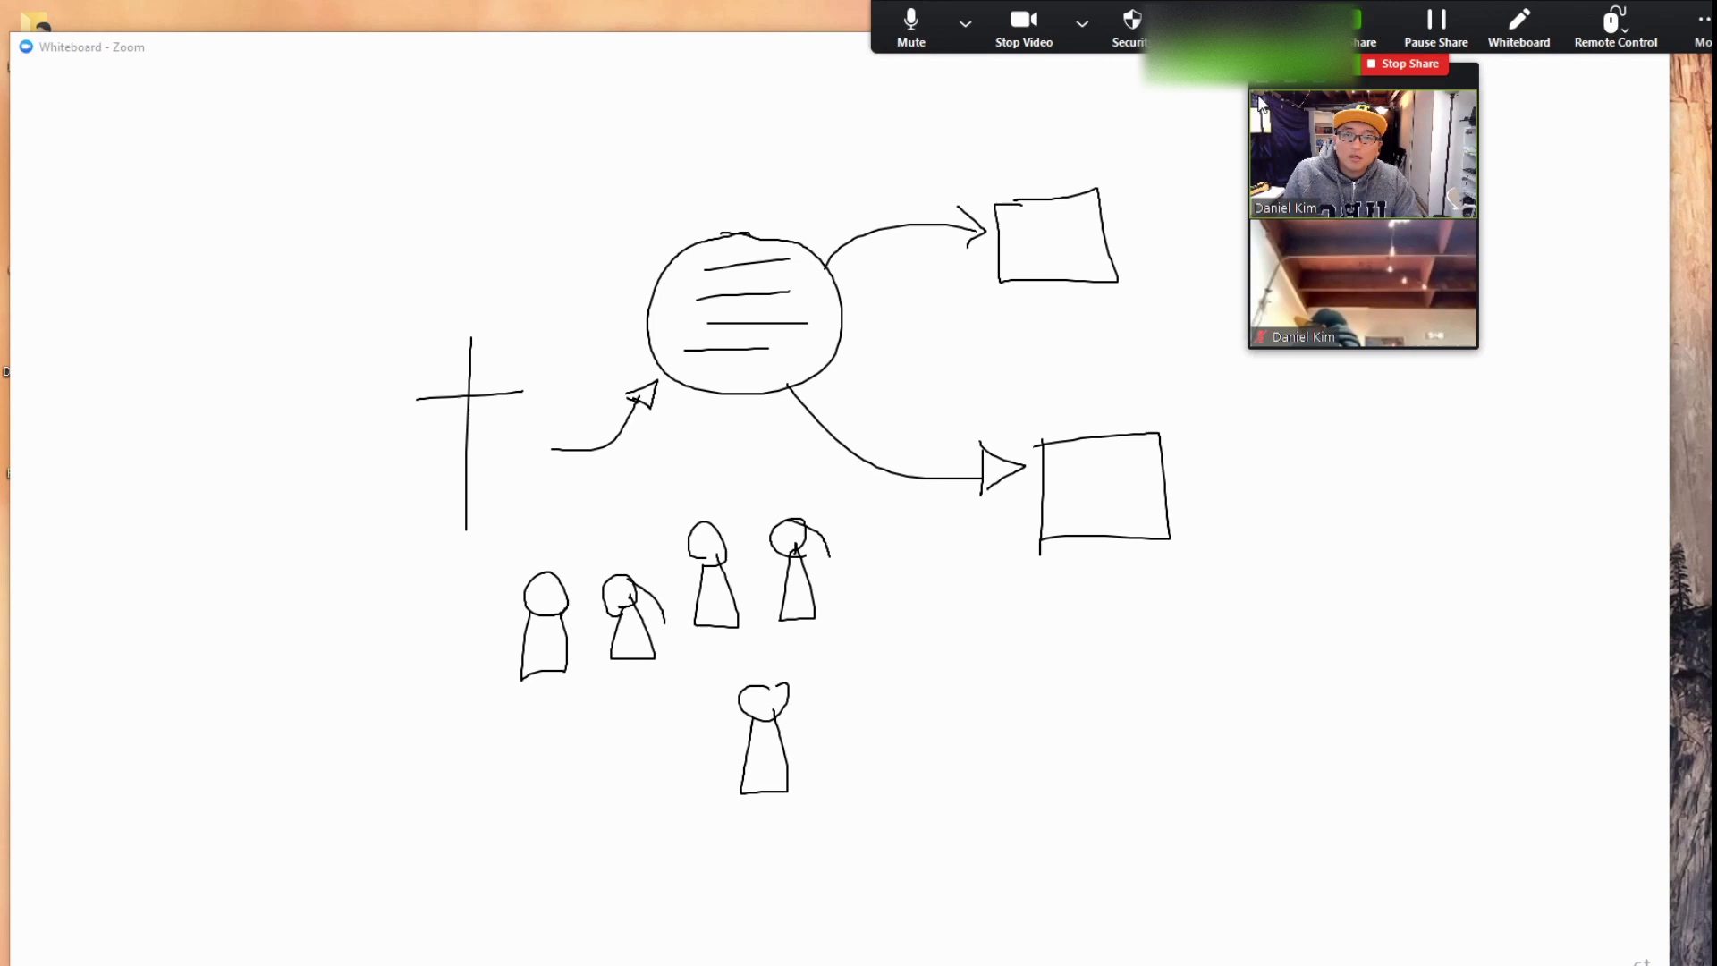
# Step: Stamp arrows around the whiteboard circle, then switch the annotation tool to the Spotlight pointer
pyautogui.click(1525, 36)
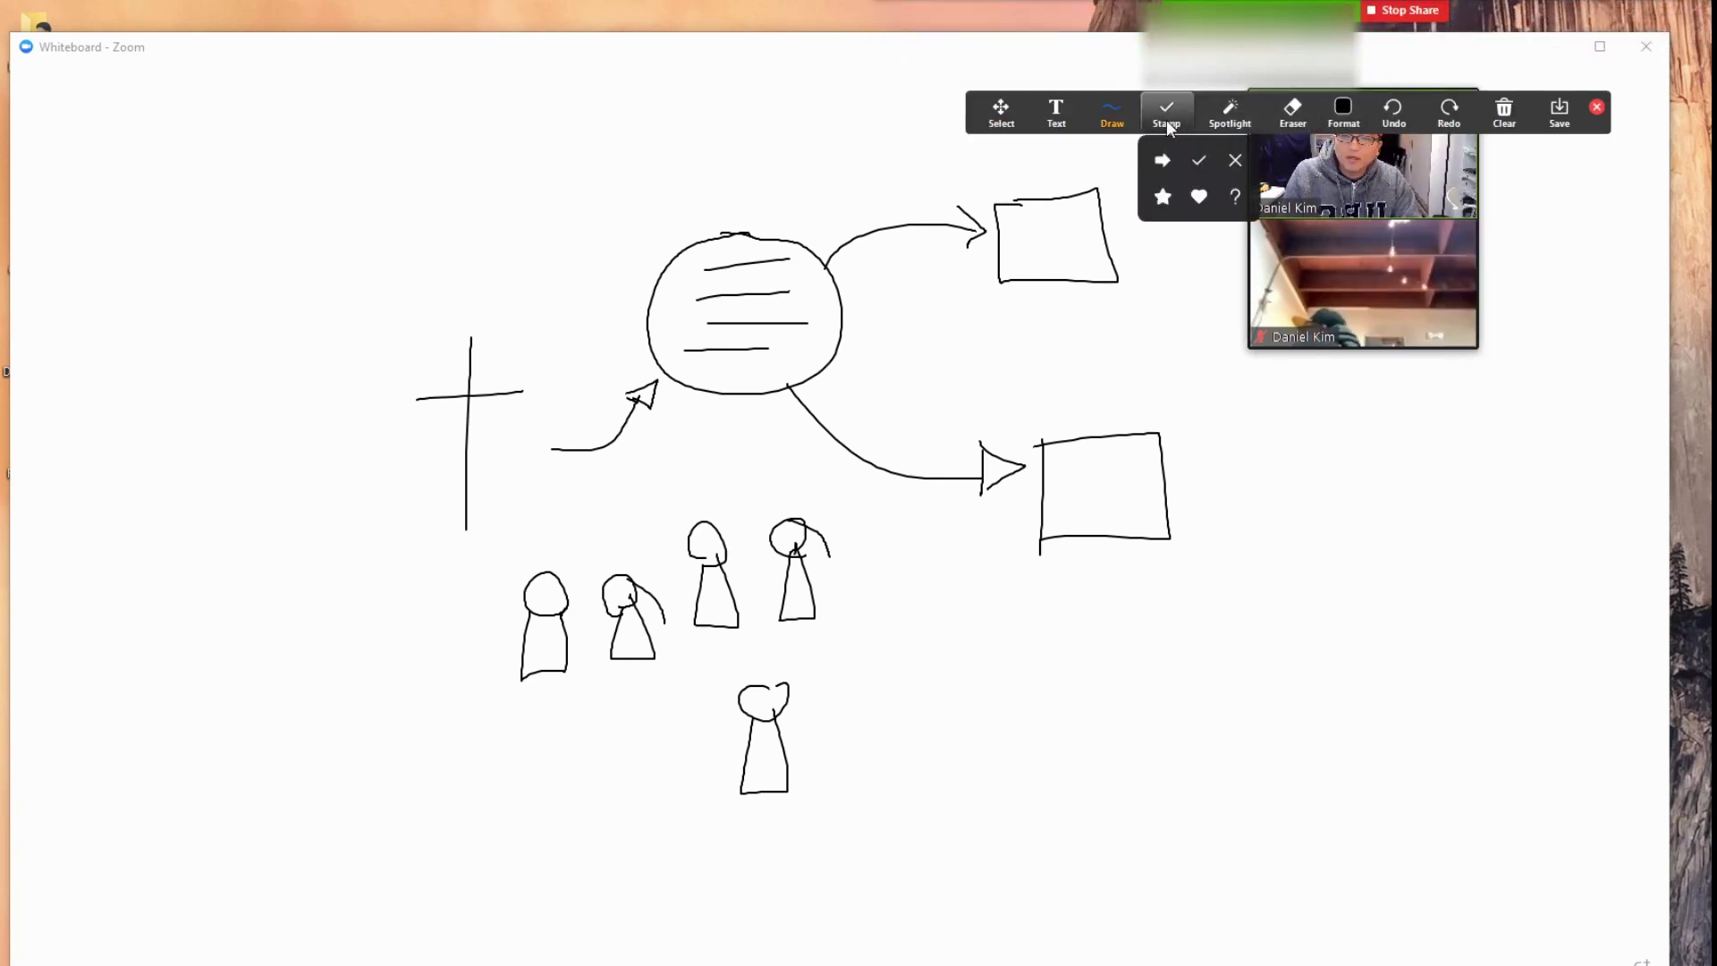
pyautogui.moveTo(1111, 127)
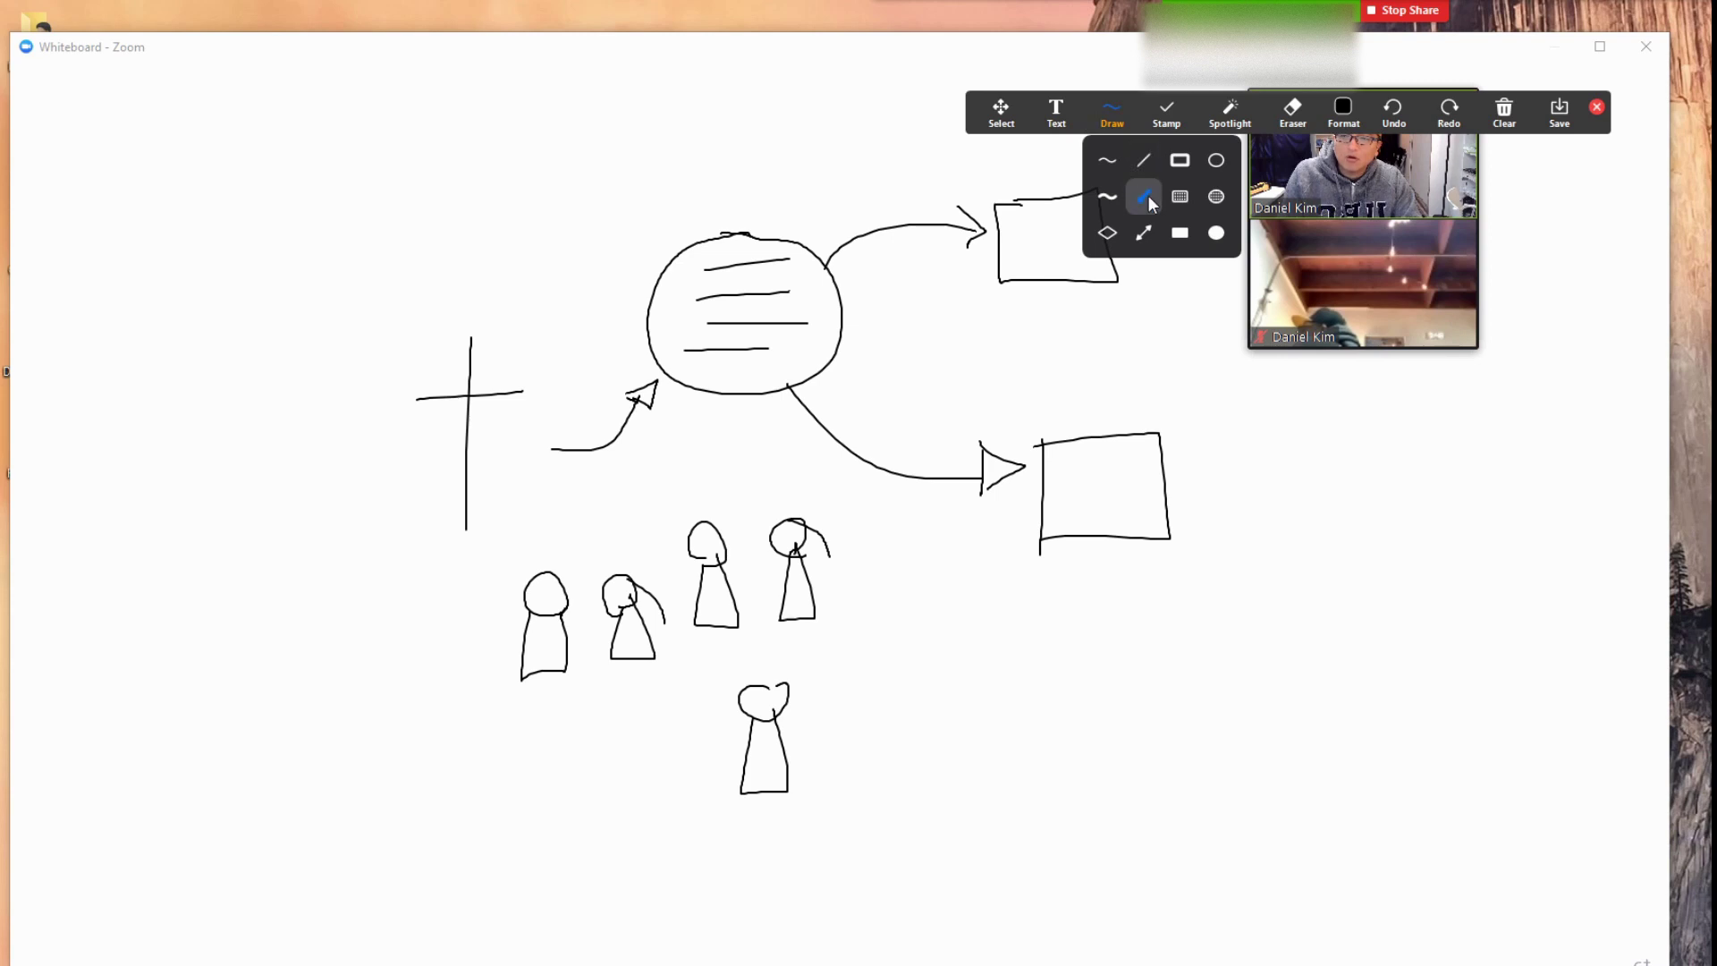
pyautogui.moveTo(1170, 123)
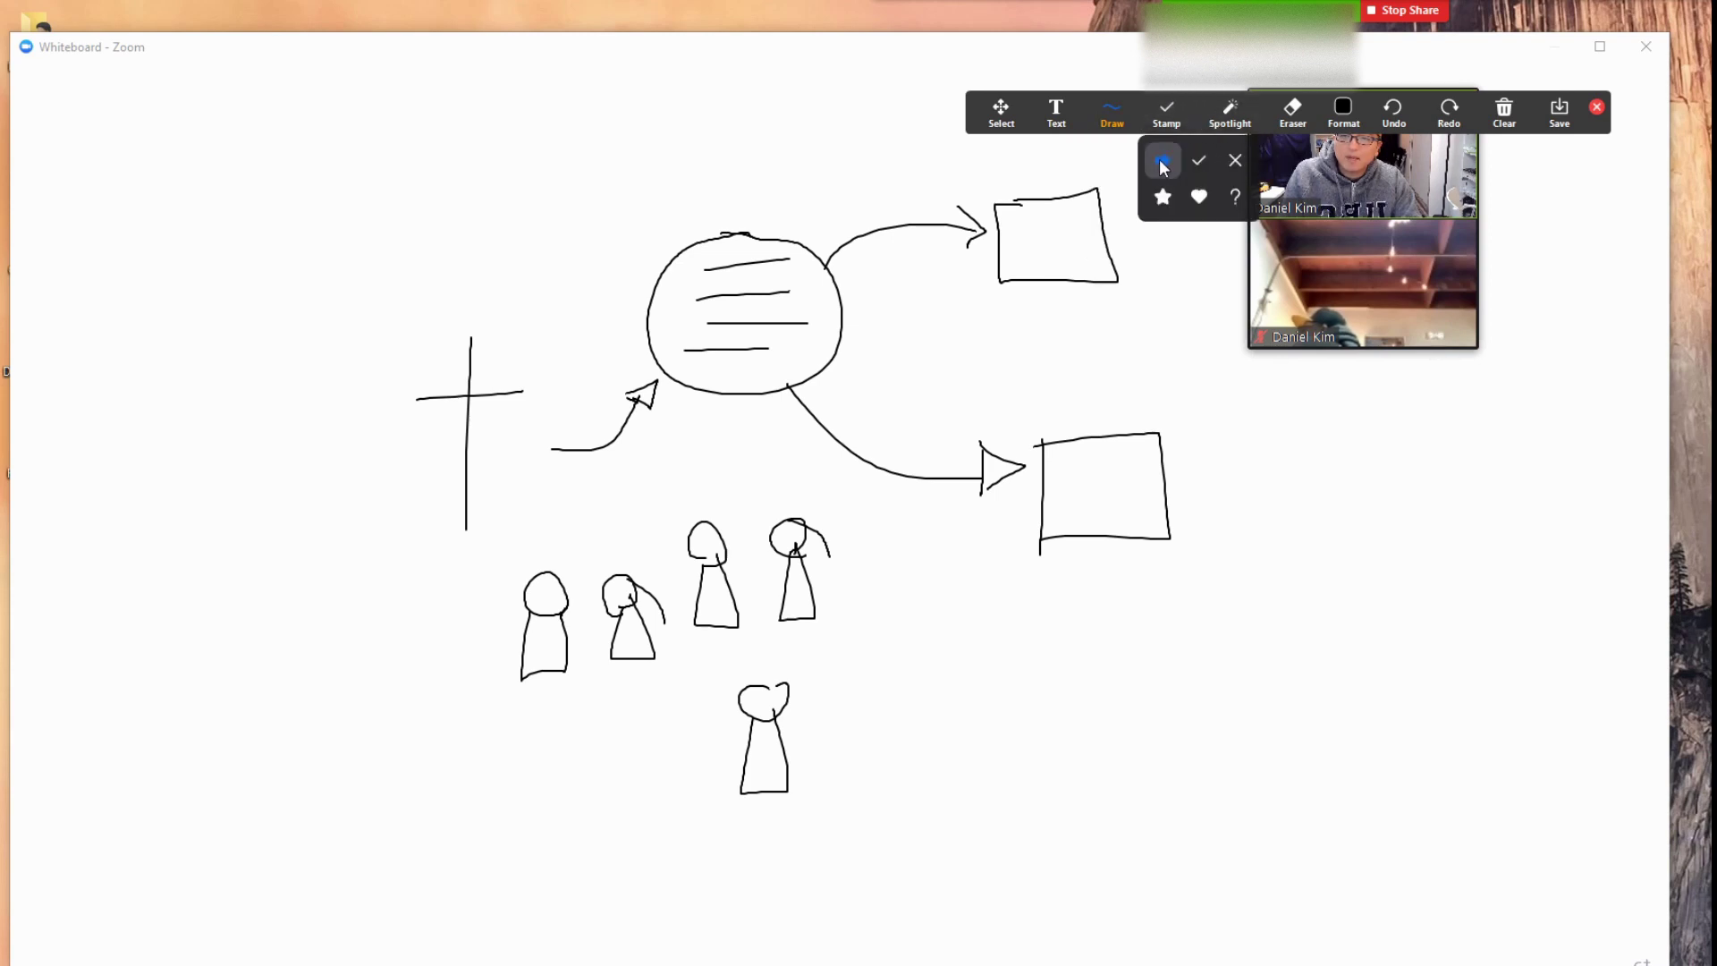
pyautogui.click(1162, 160)
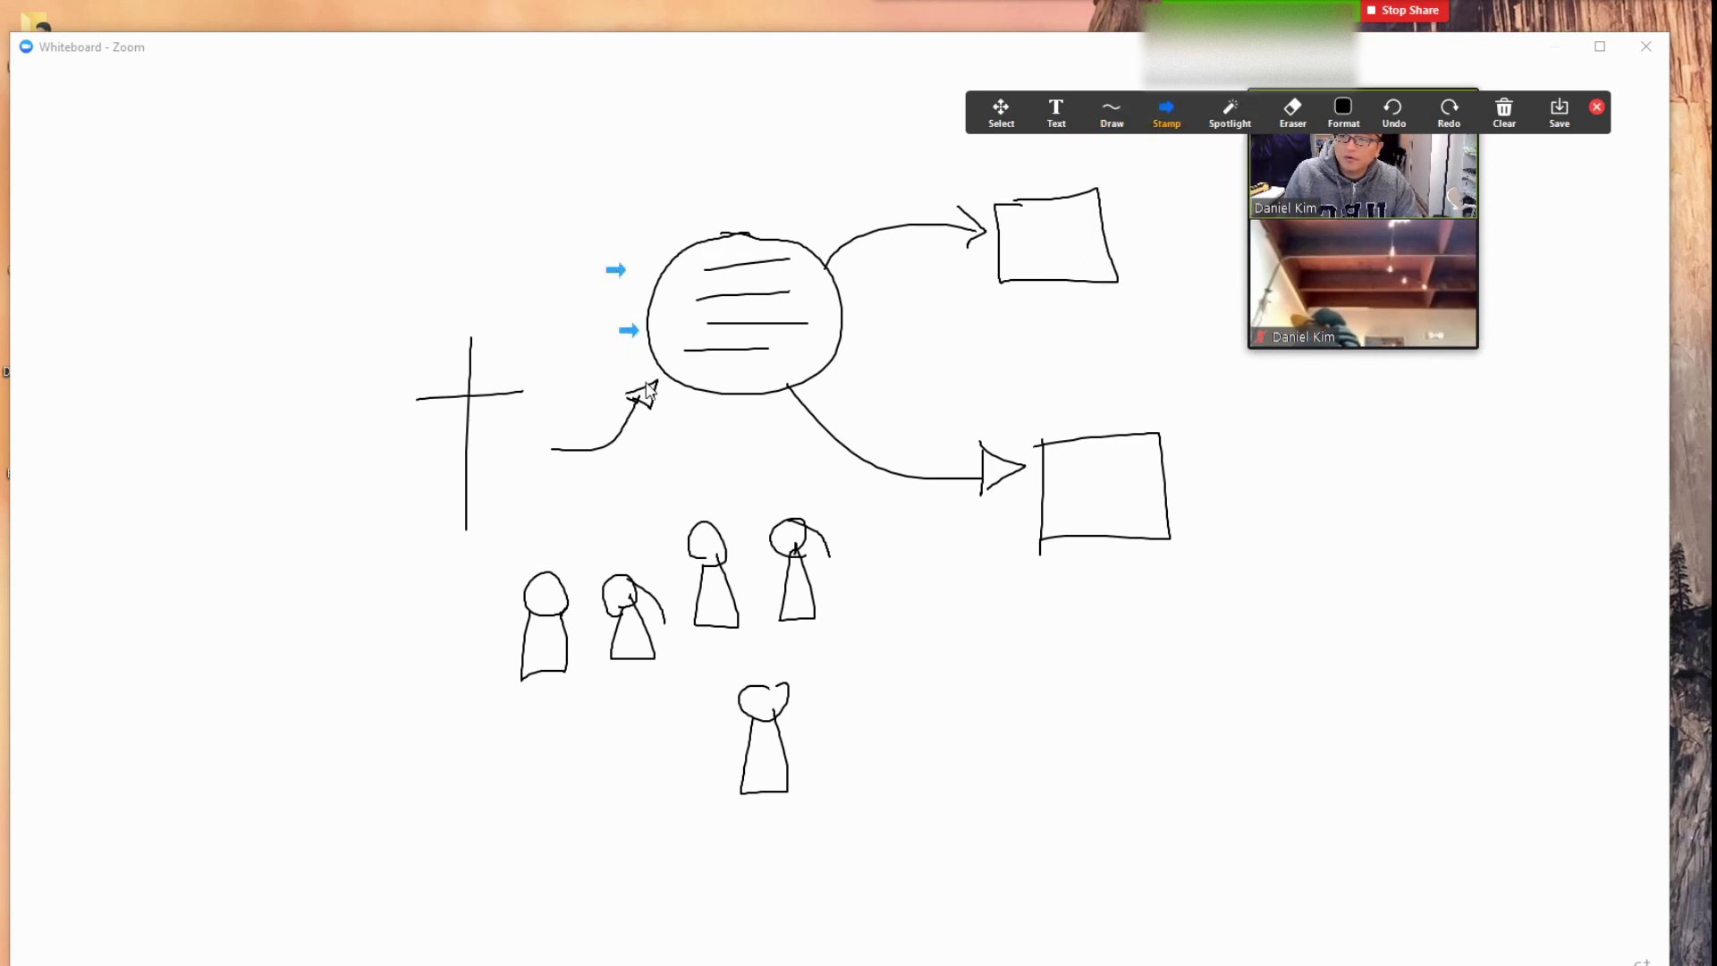
pyautogui.moveTo(1231, 130)
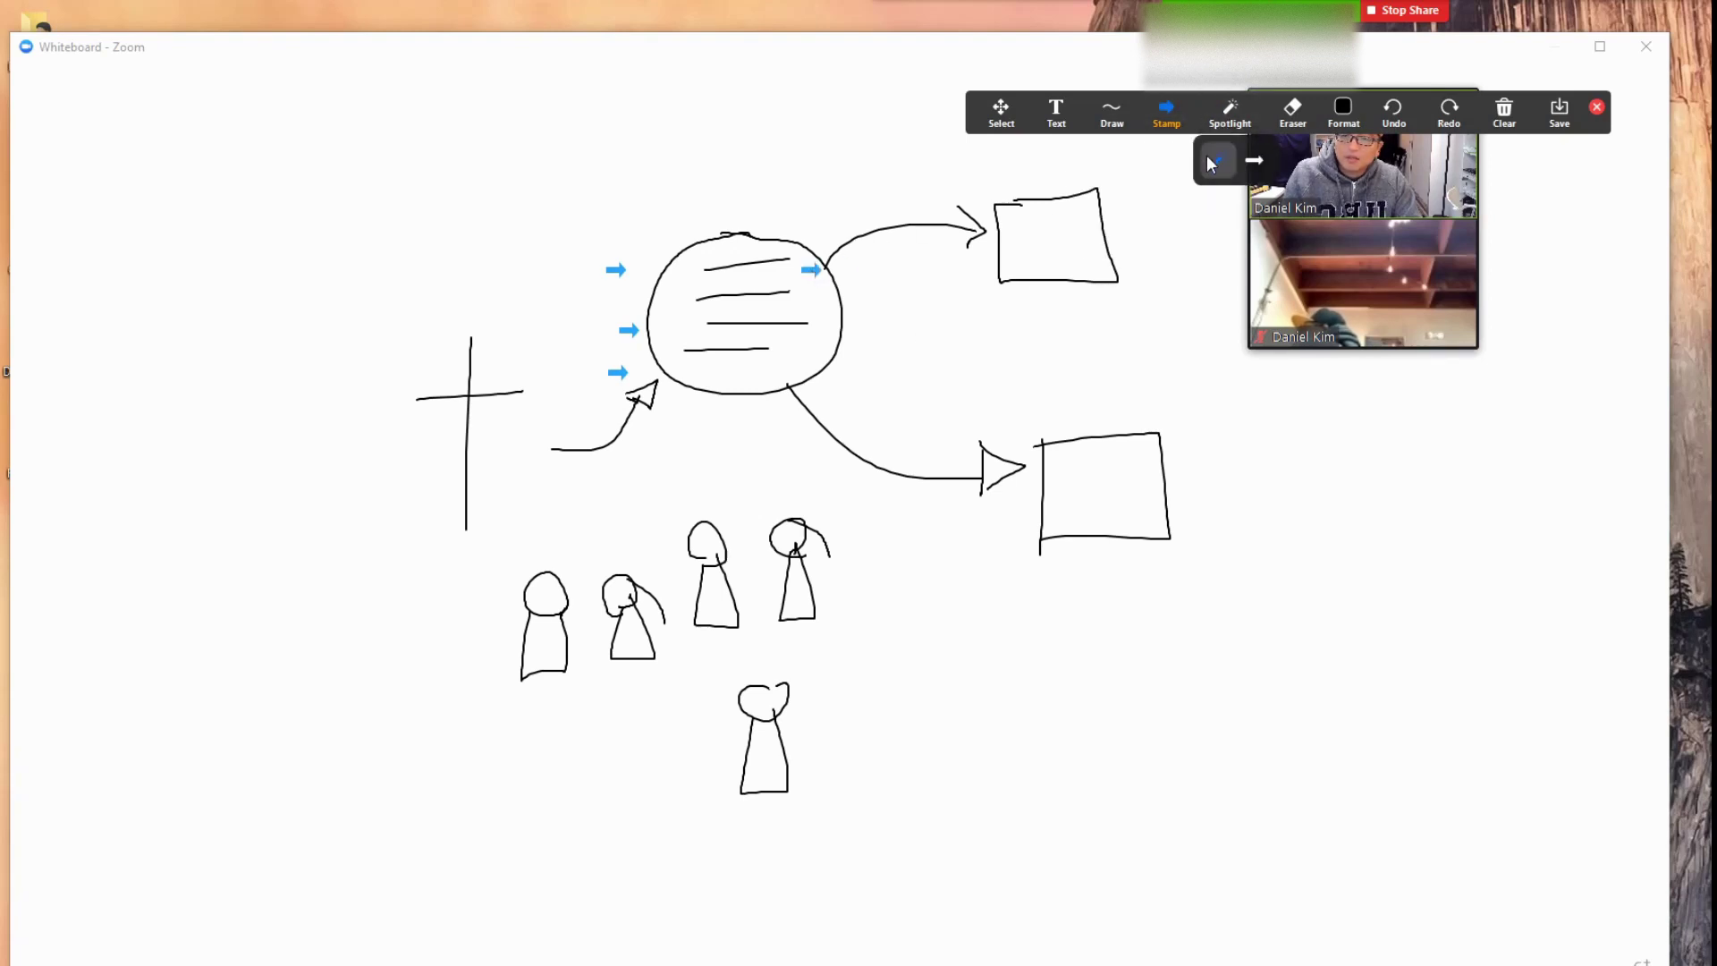
pyautogui.click(1211, 156)
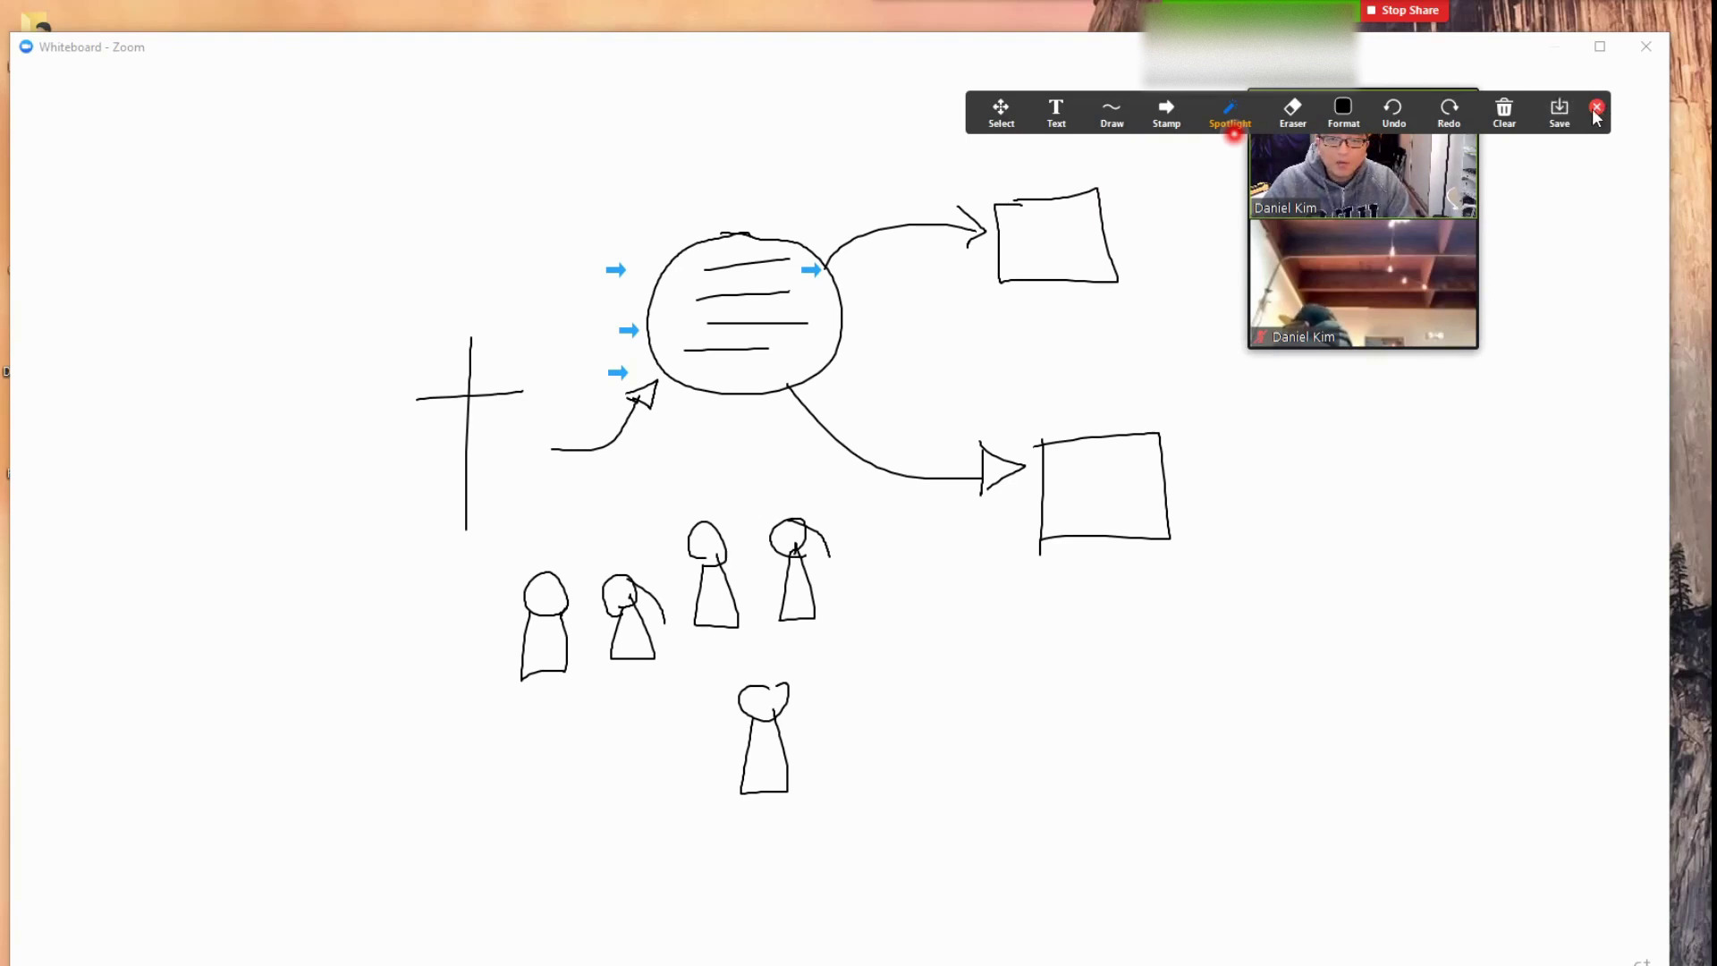
# Step: End the whiteboard share and bring up the window picker offering Whiteboard, OBS and Photos
pyautogui.click(1402, 12)
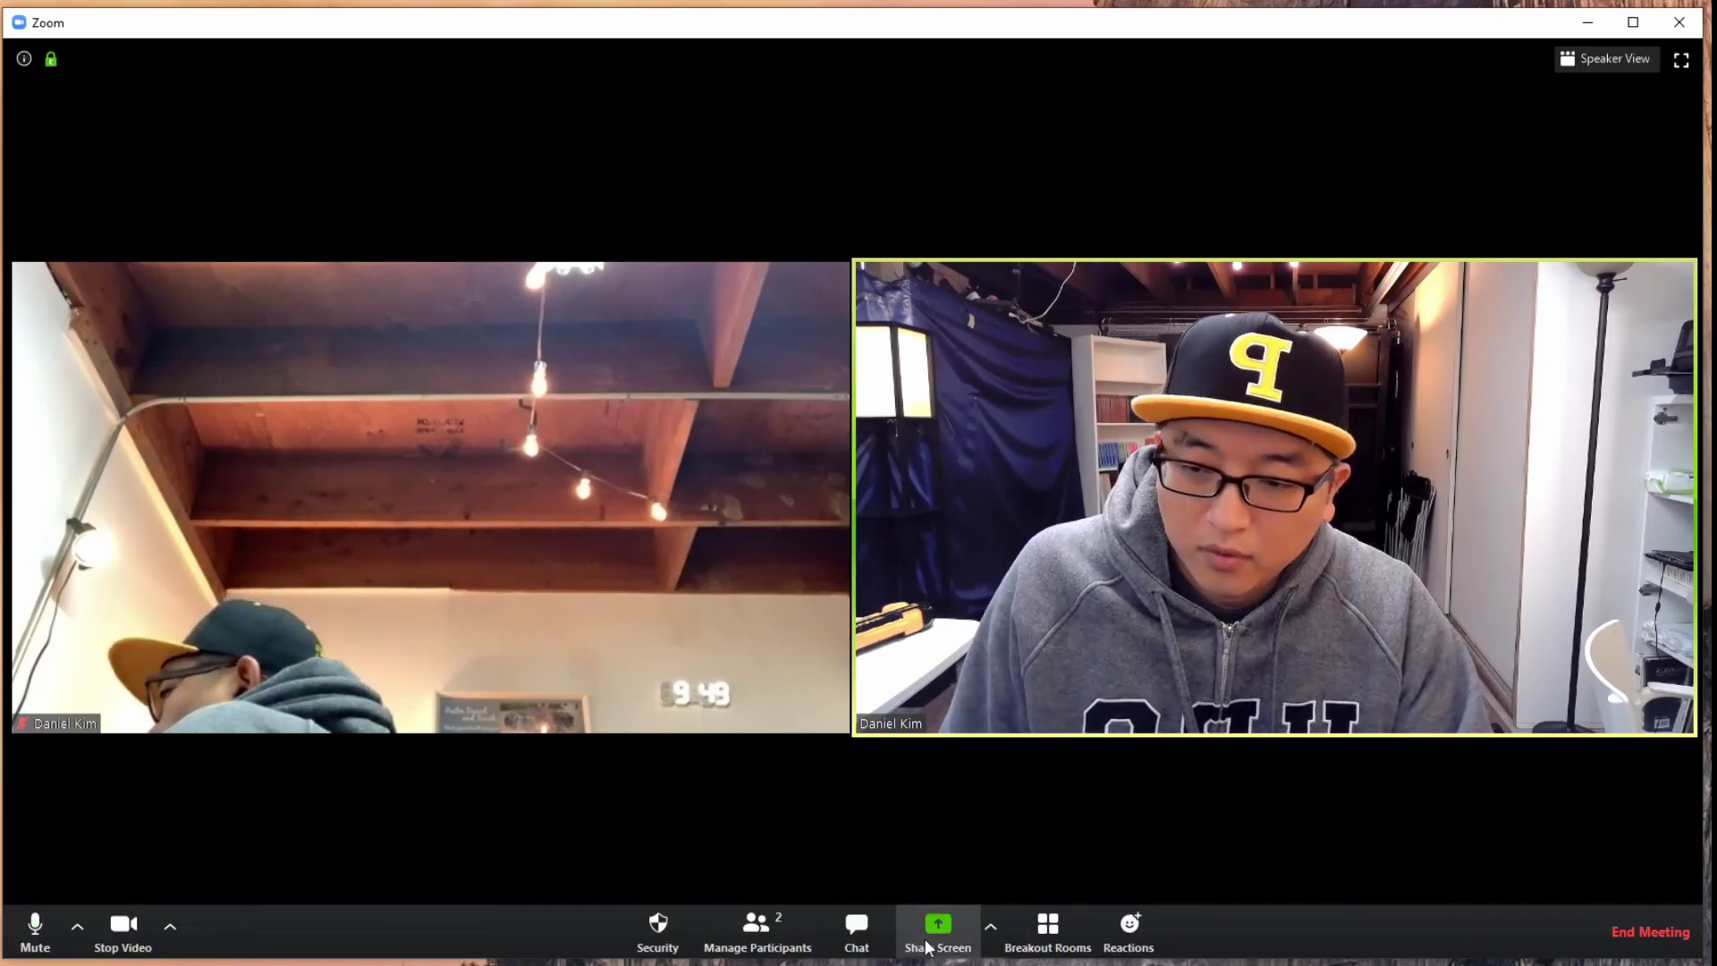
pyautogui.click(937, 930)
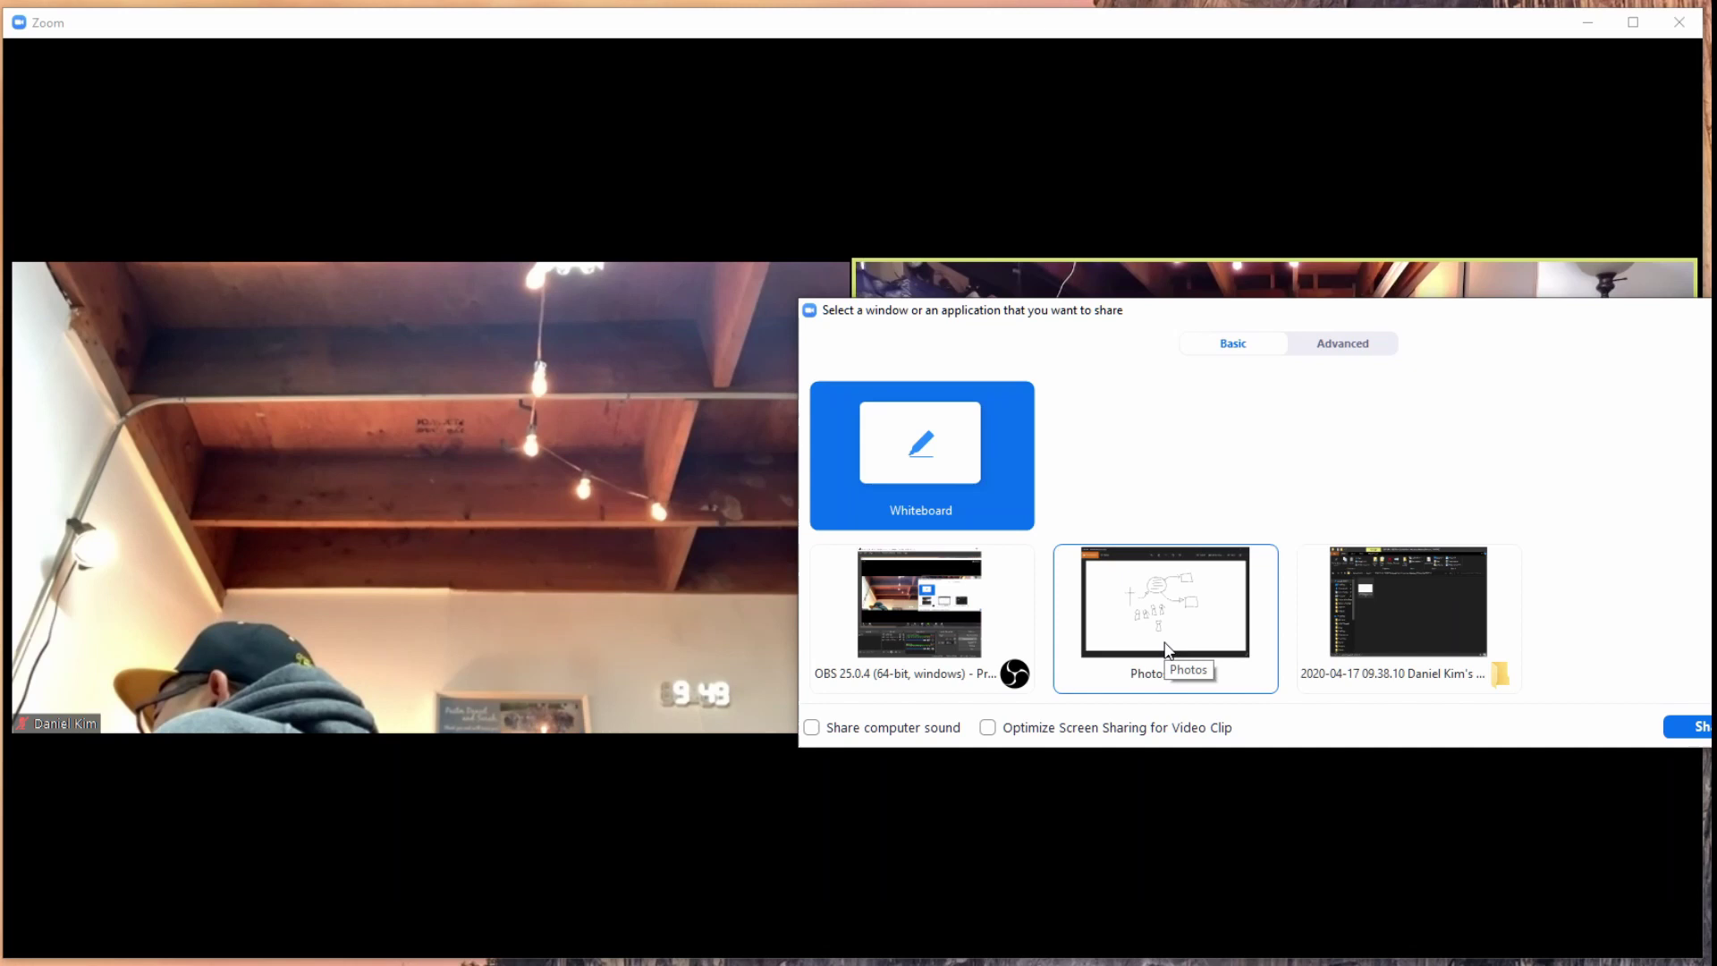
# Step: Open Whiteboard[1]-01 from Documents > Zoom > the meeting folder, then close File Explorer
pyautogui.click(1165, 648)
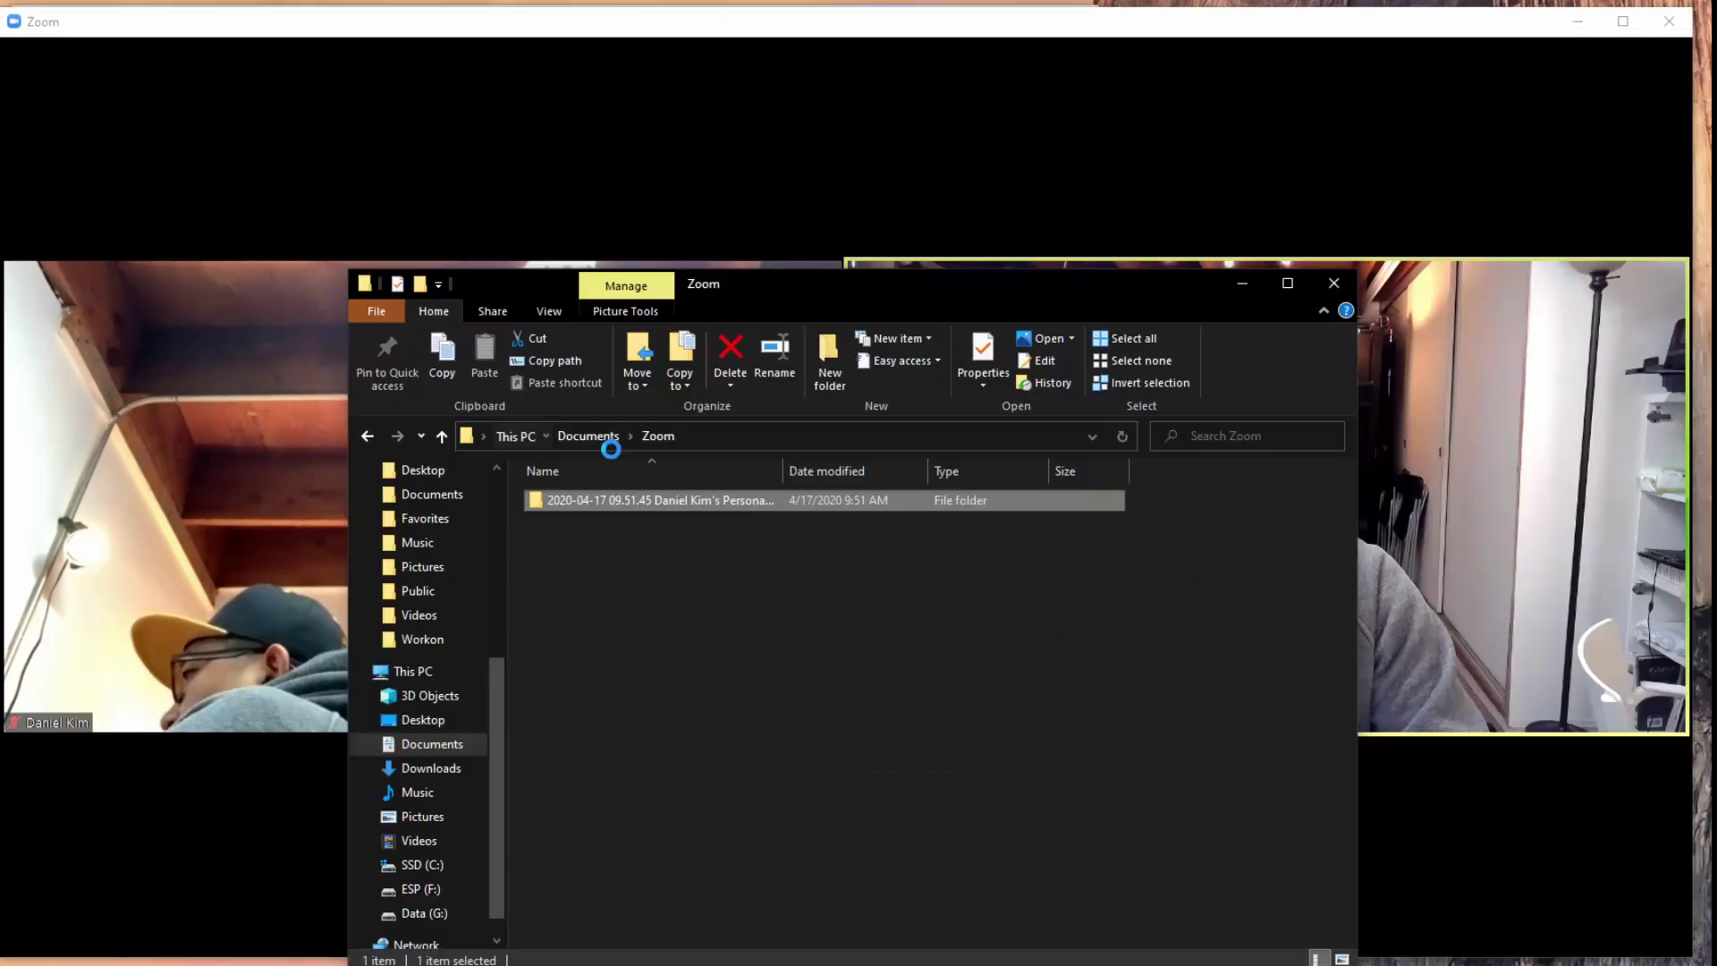
pyautogui.click(605, 445)
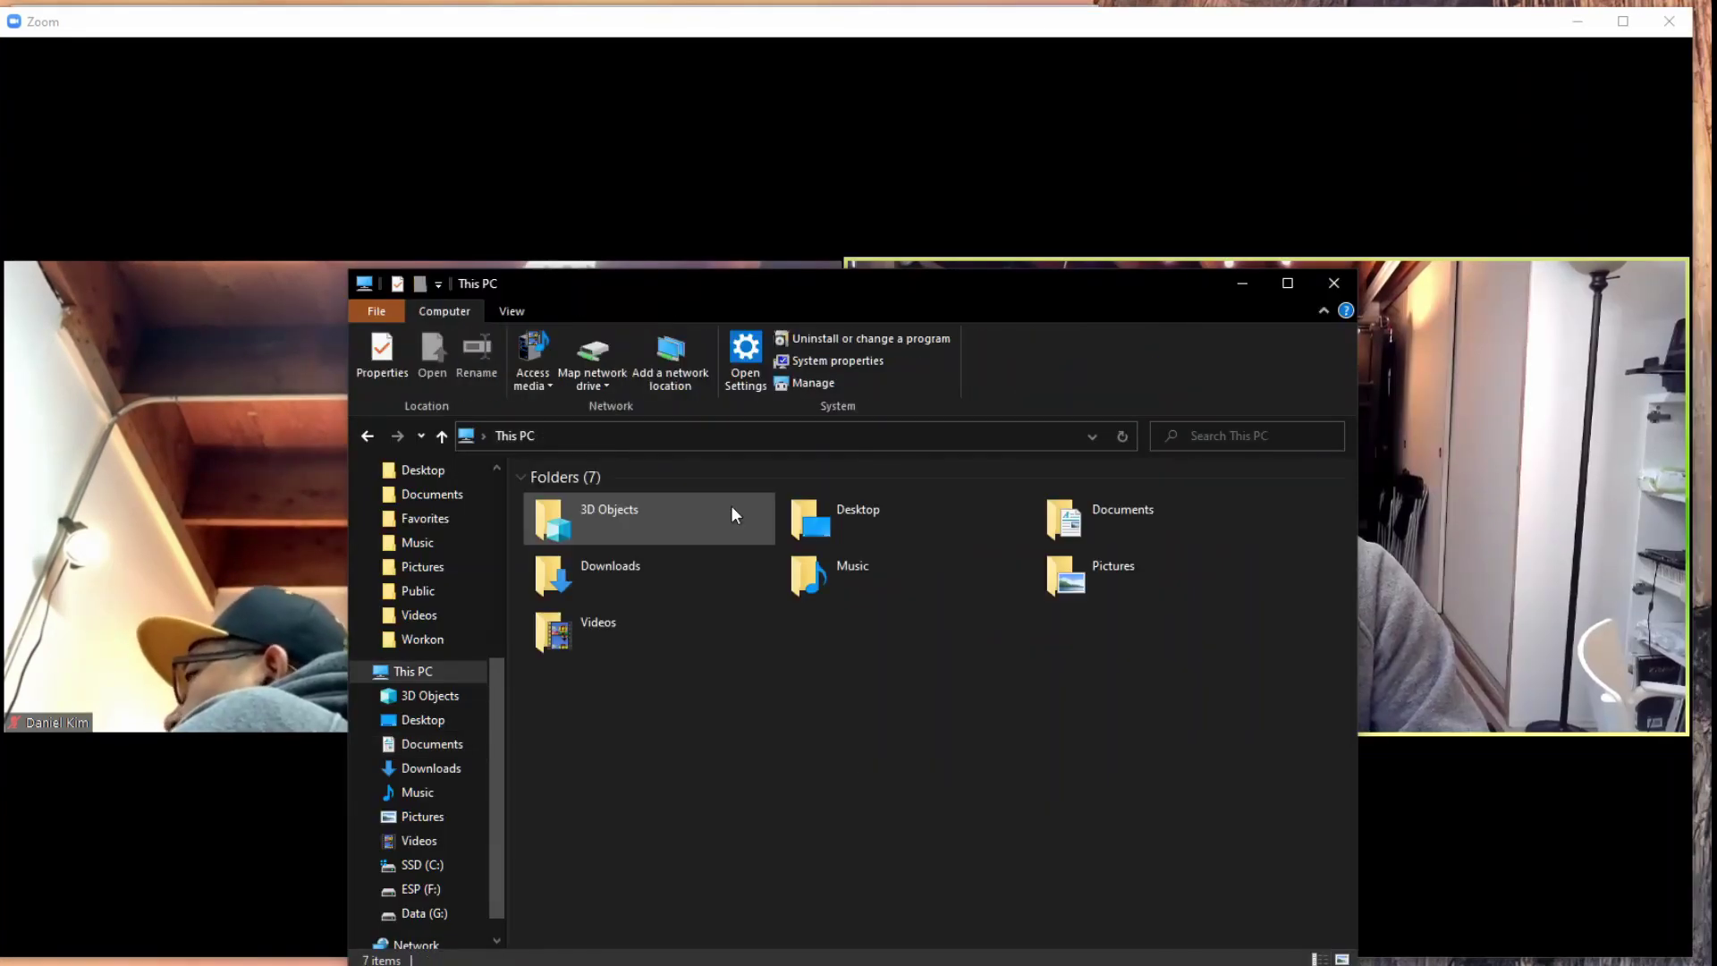
pyautogui.doubleClick(1069, 521)
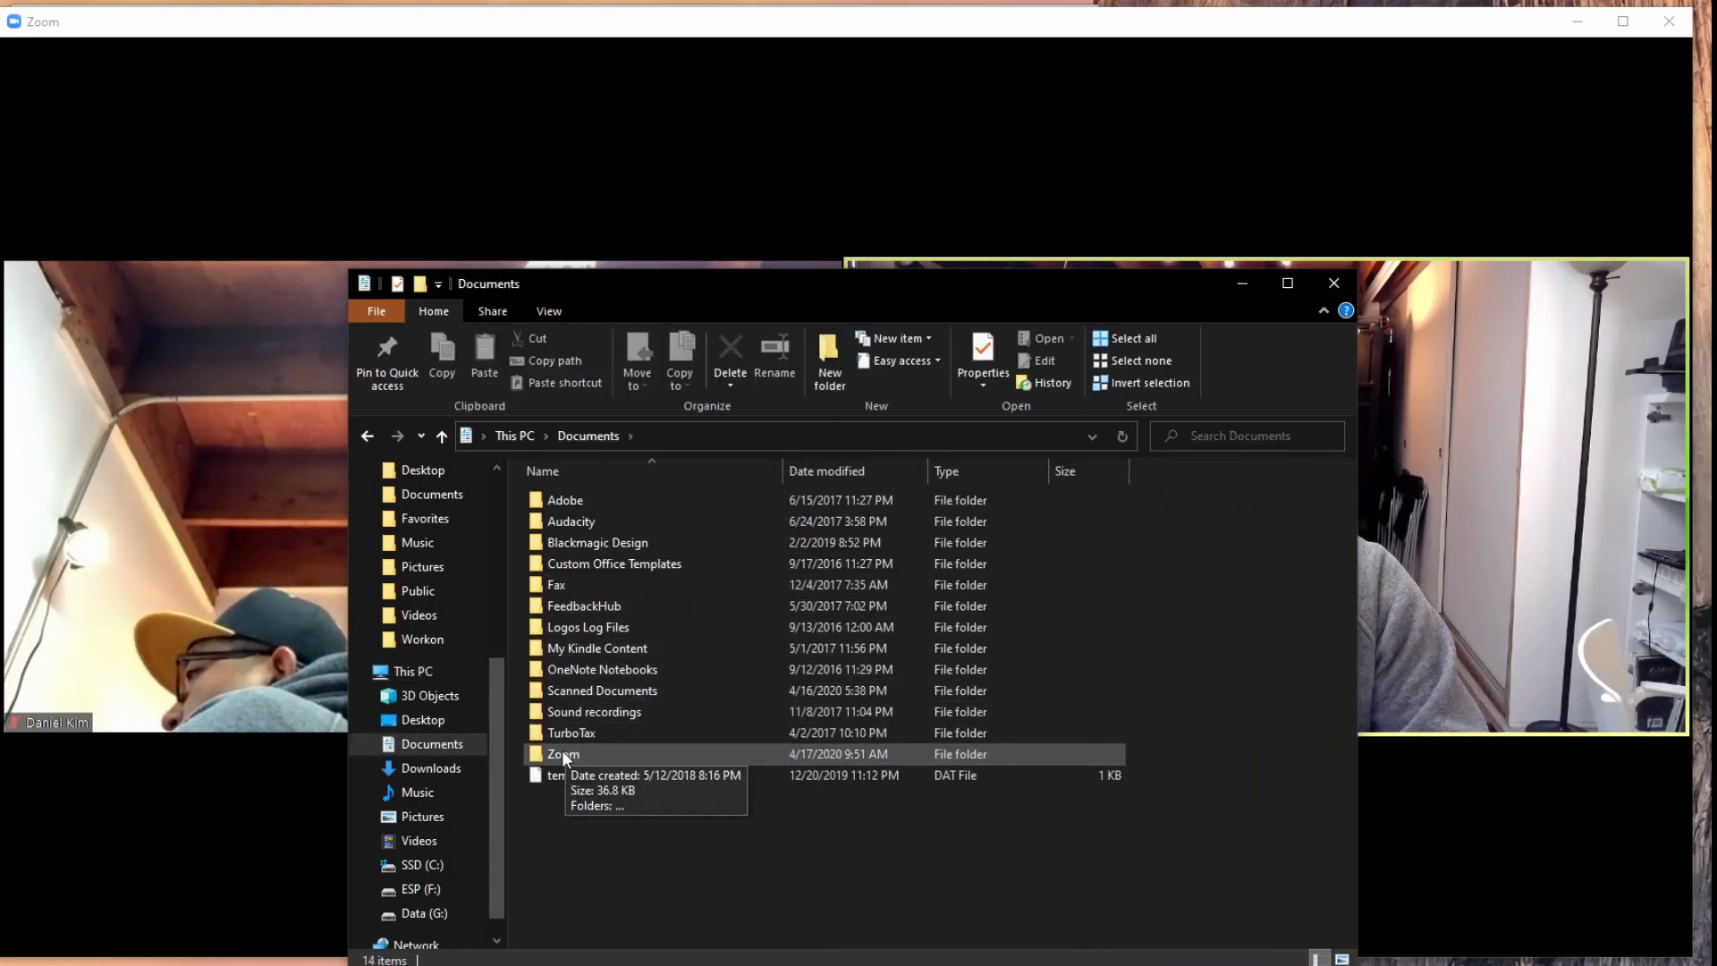
pyautogui.doubleClick(563, 754)
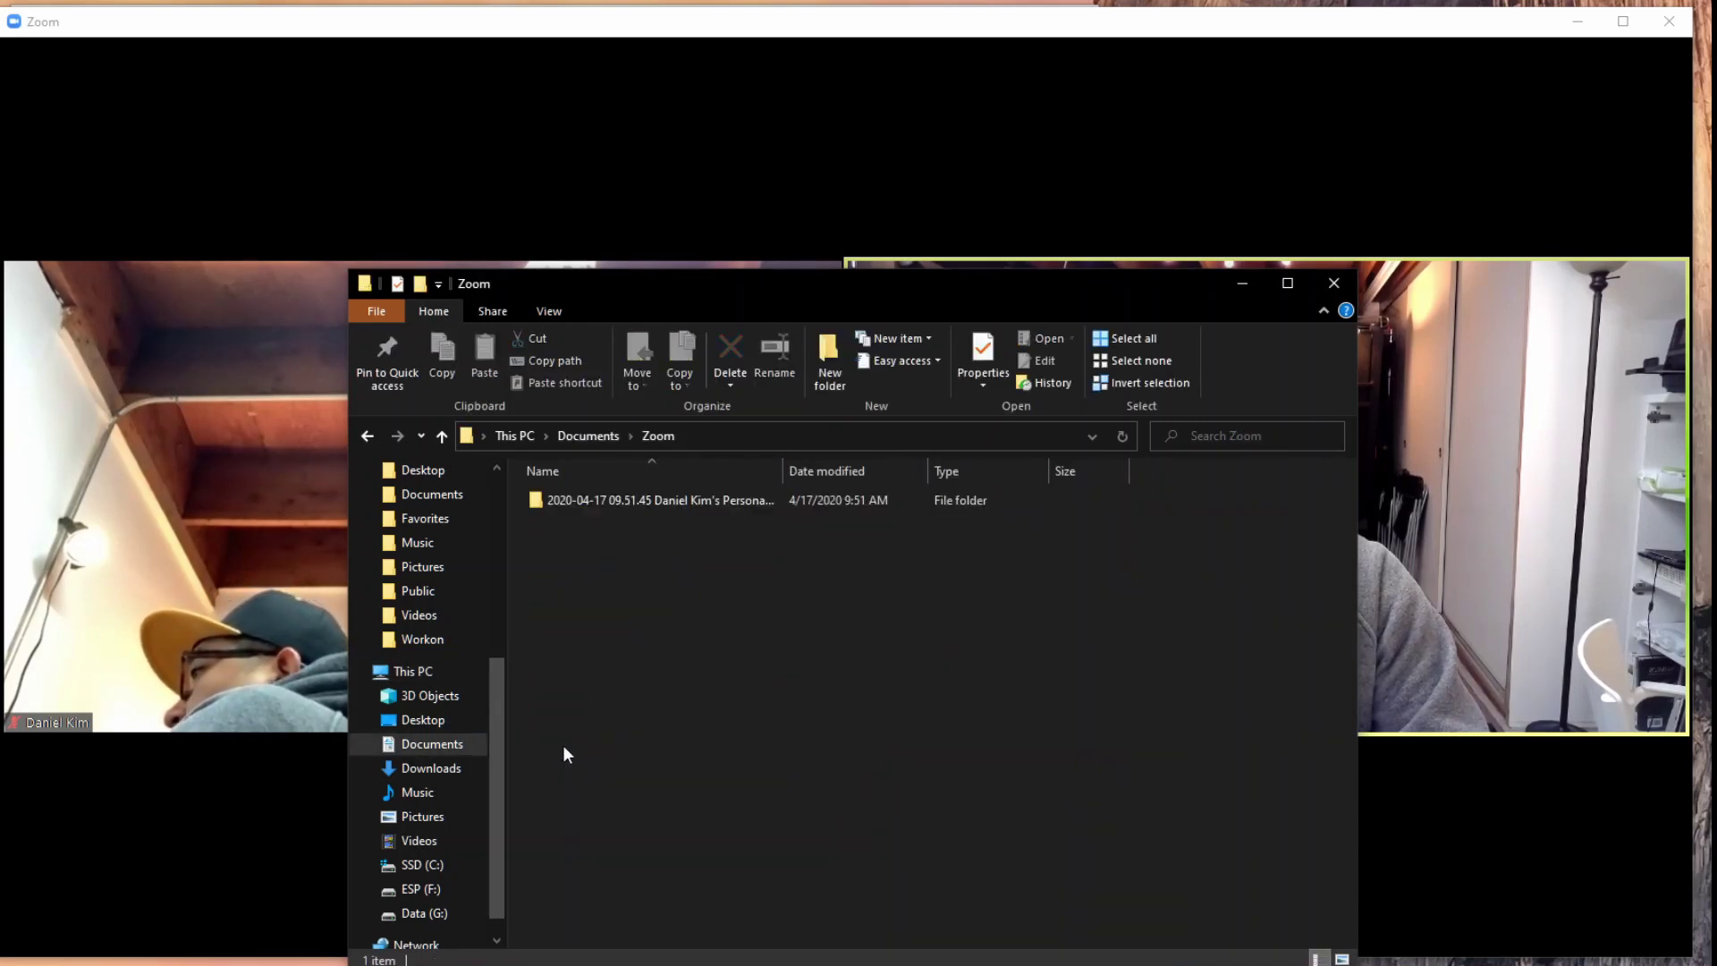
pyautogui.doubleClick(566, 503)
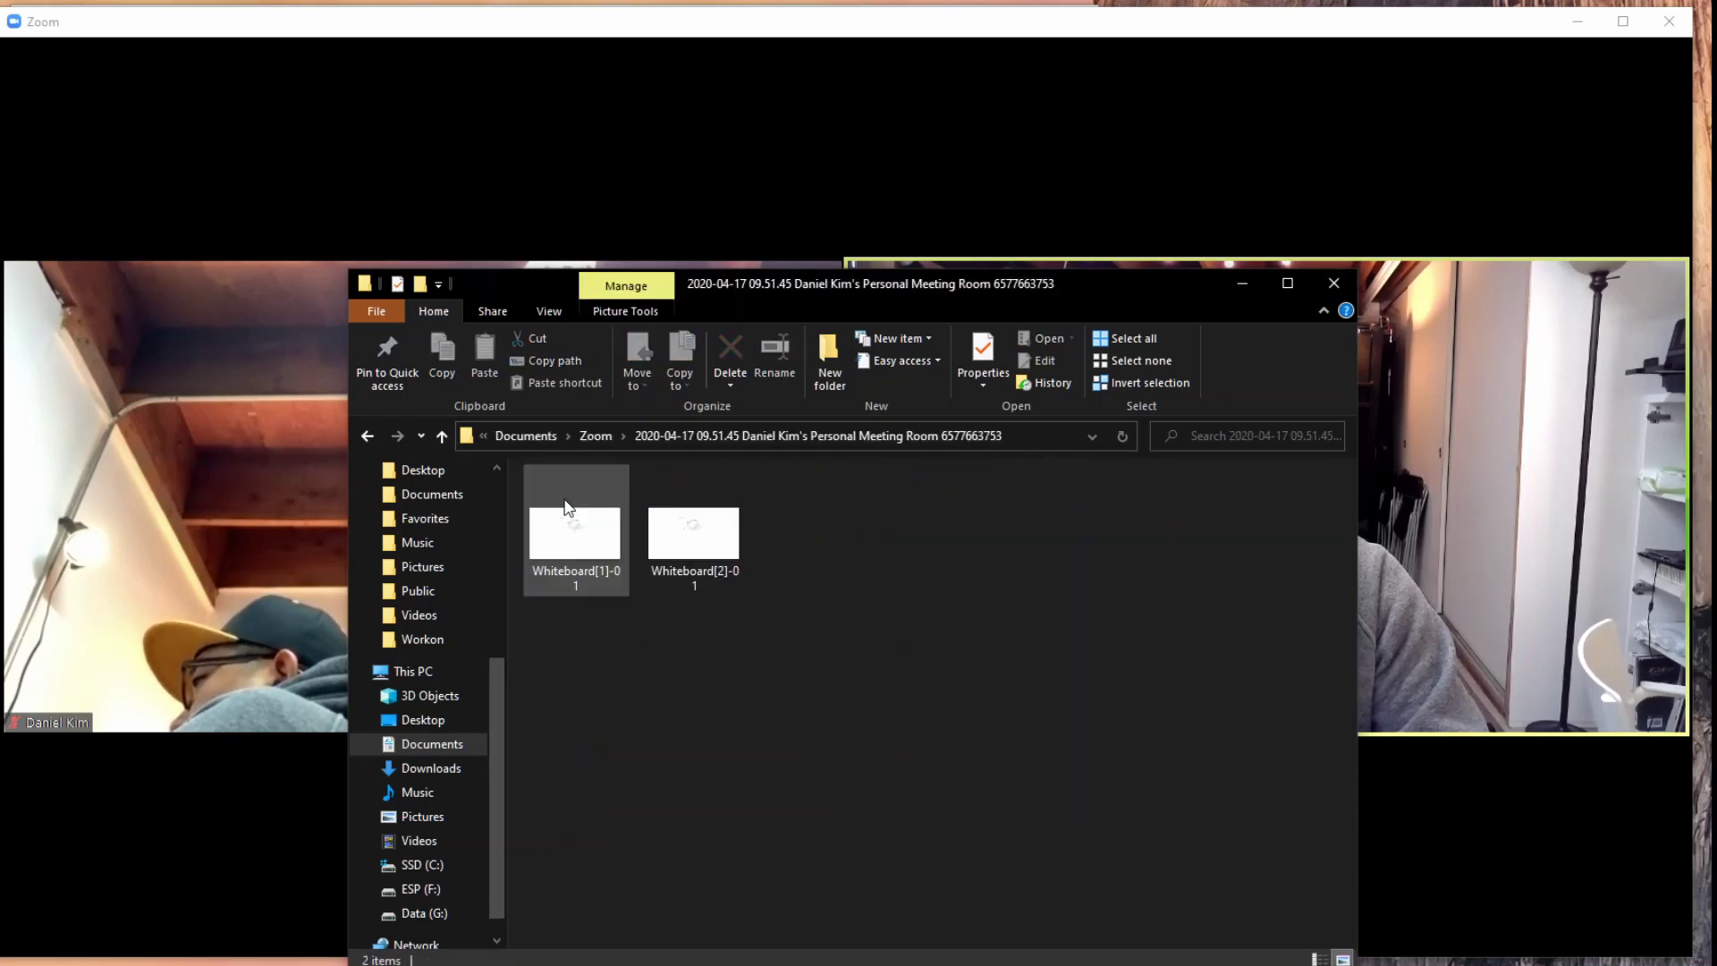
pyautogui.doubleClick(573, 532)
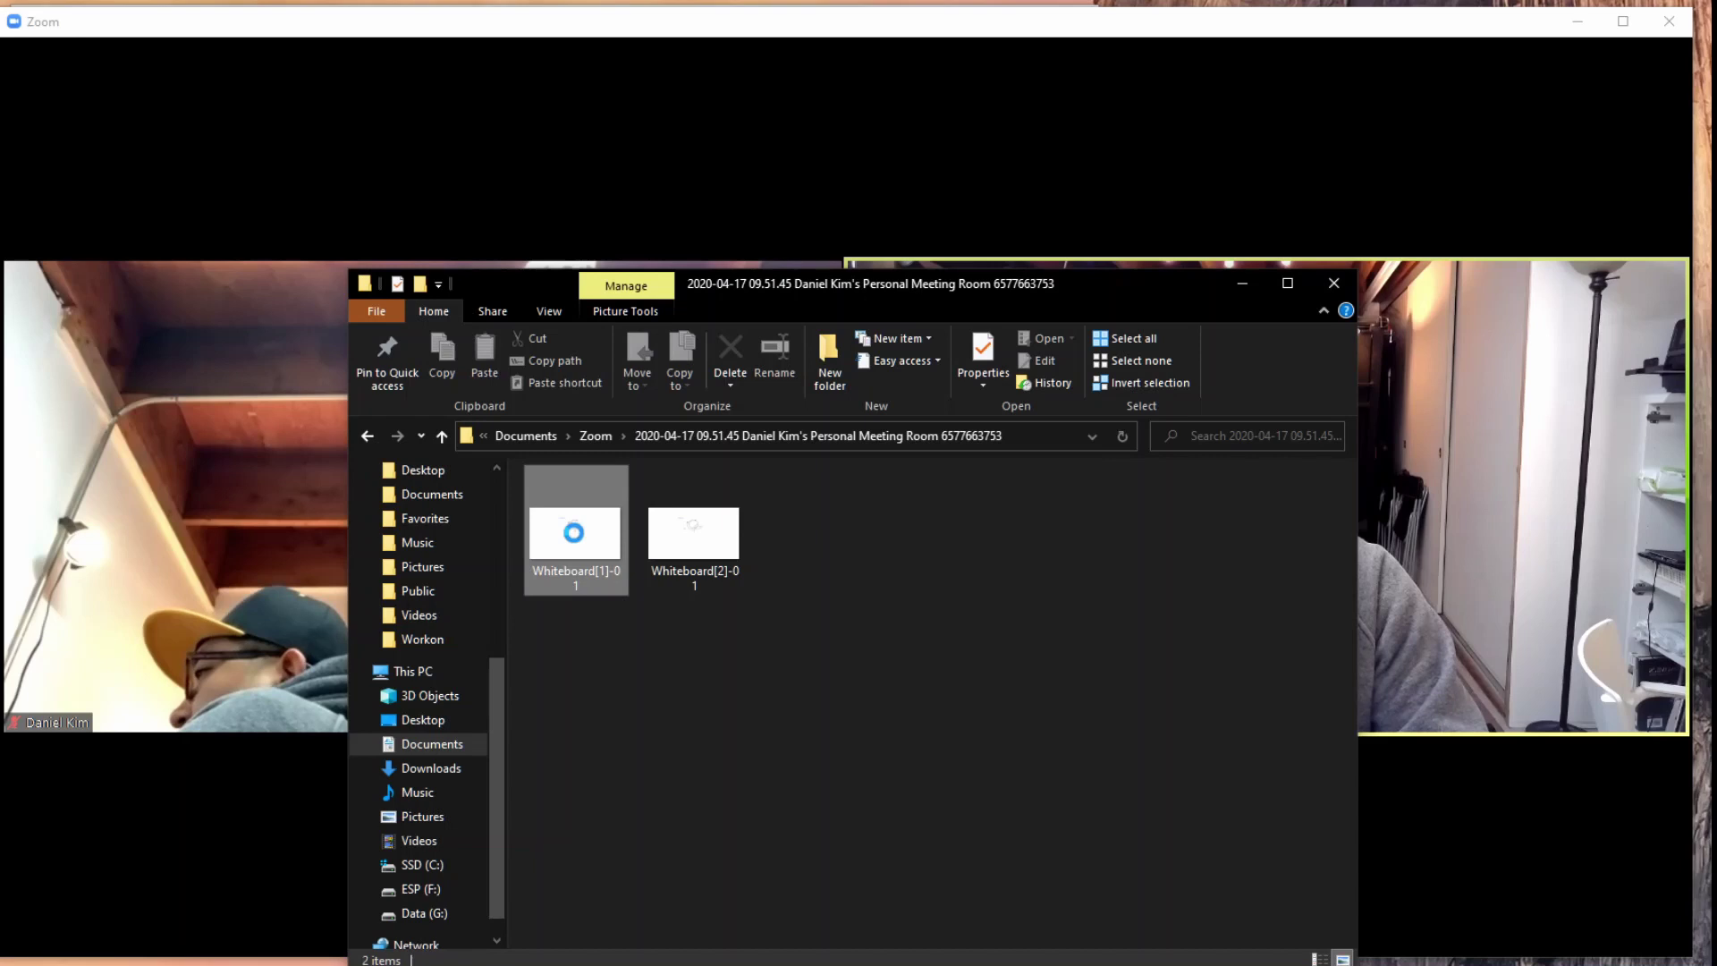
pyautogui.click(1336, 286)
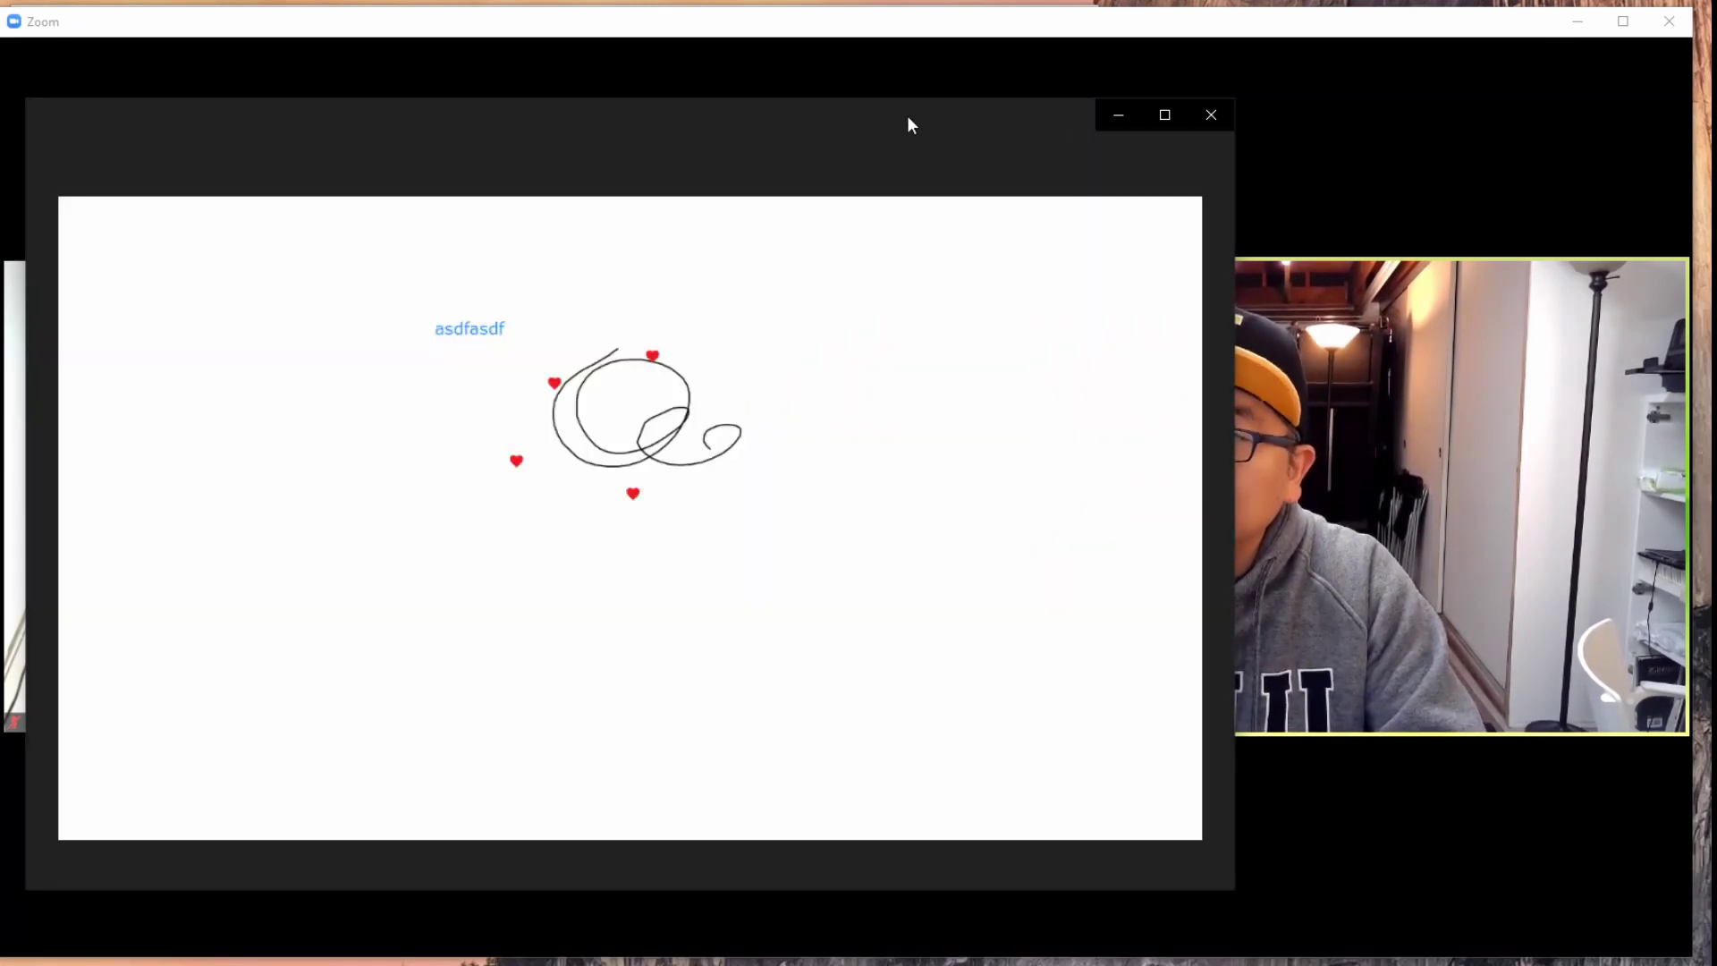
# Step: Reposition the Photos window showing Whiteboard[1]-01.png and bring up Zoom's window picker
pyautogui.moveTo(909, 123)
pyautogui.mouseDown()
pyautogui.moveTo(1052, 147)
pyautogui.moveTo(979, 172)
pyautogui.moveTo(954, 250)
pyautogui.moveTo(926, 248)
pyautogui.moveTo(911, 140)
pyautogui.mouseUp()
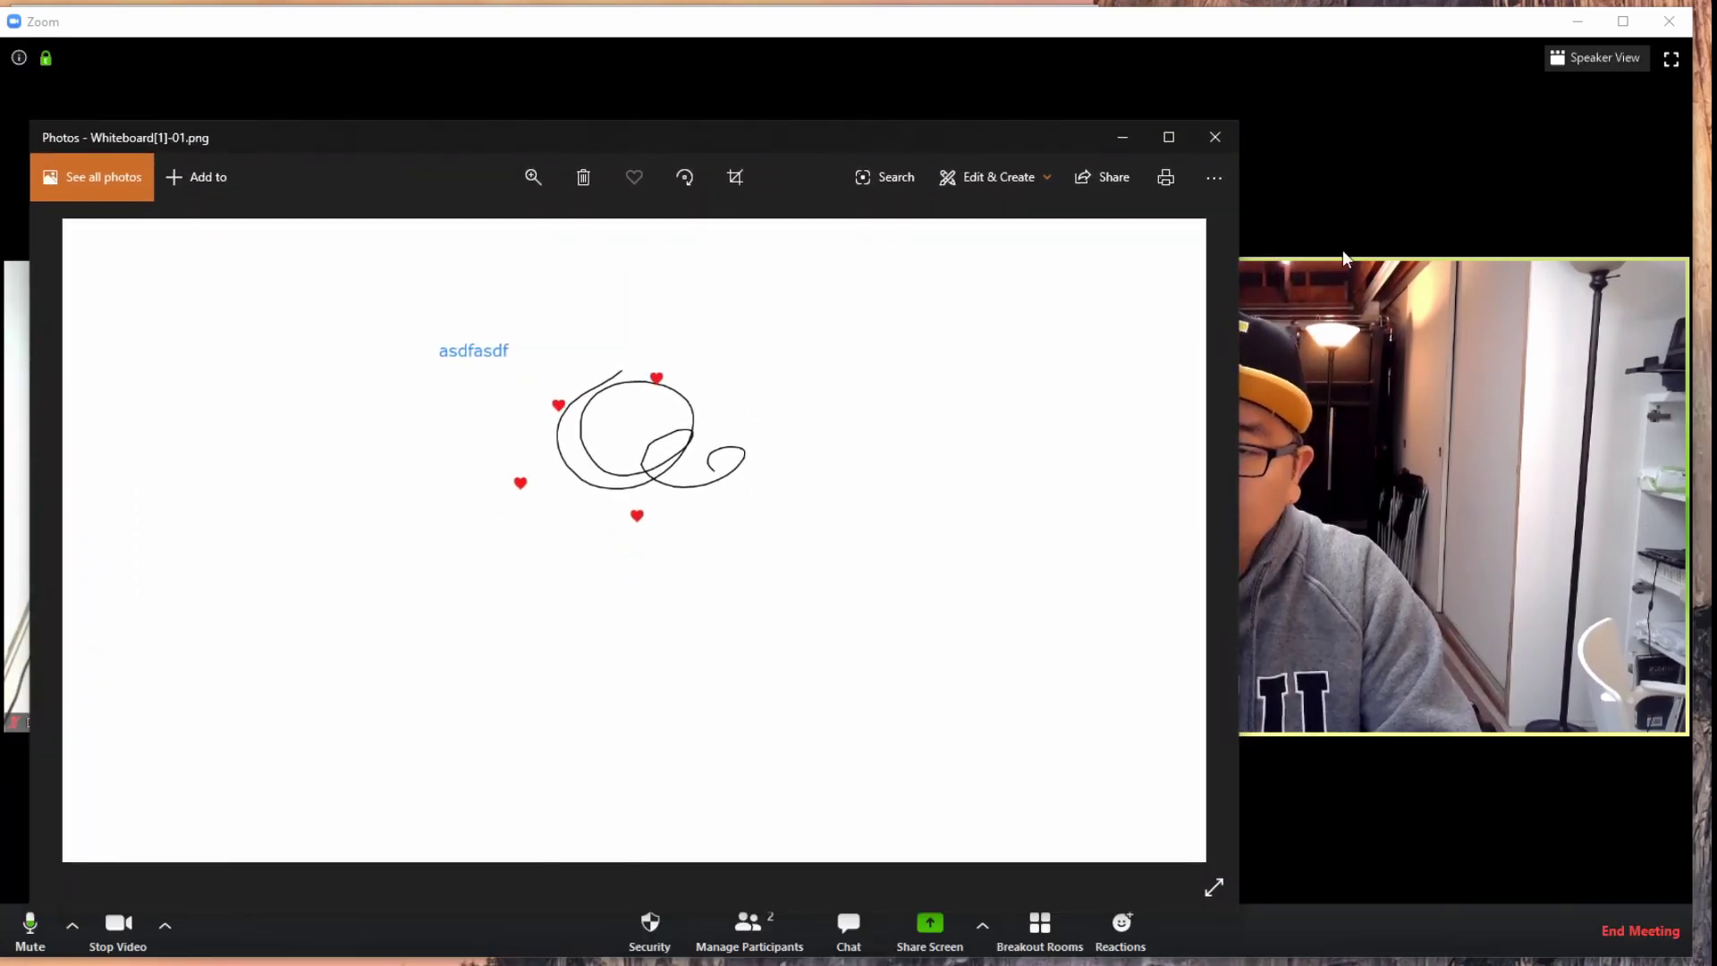
pyautogui.moveTo(1256, 660)
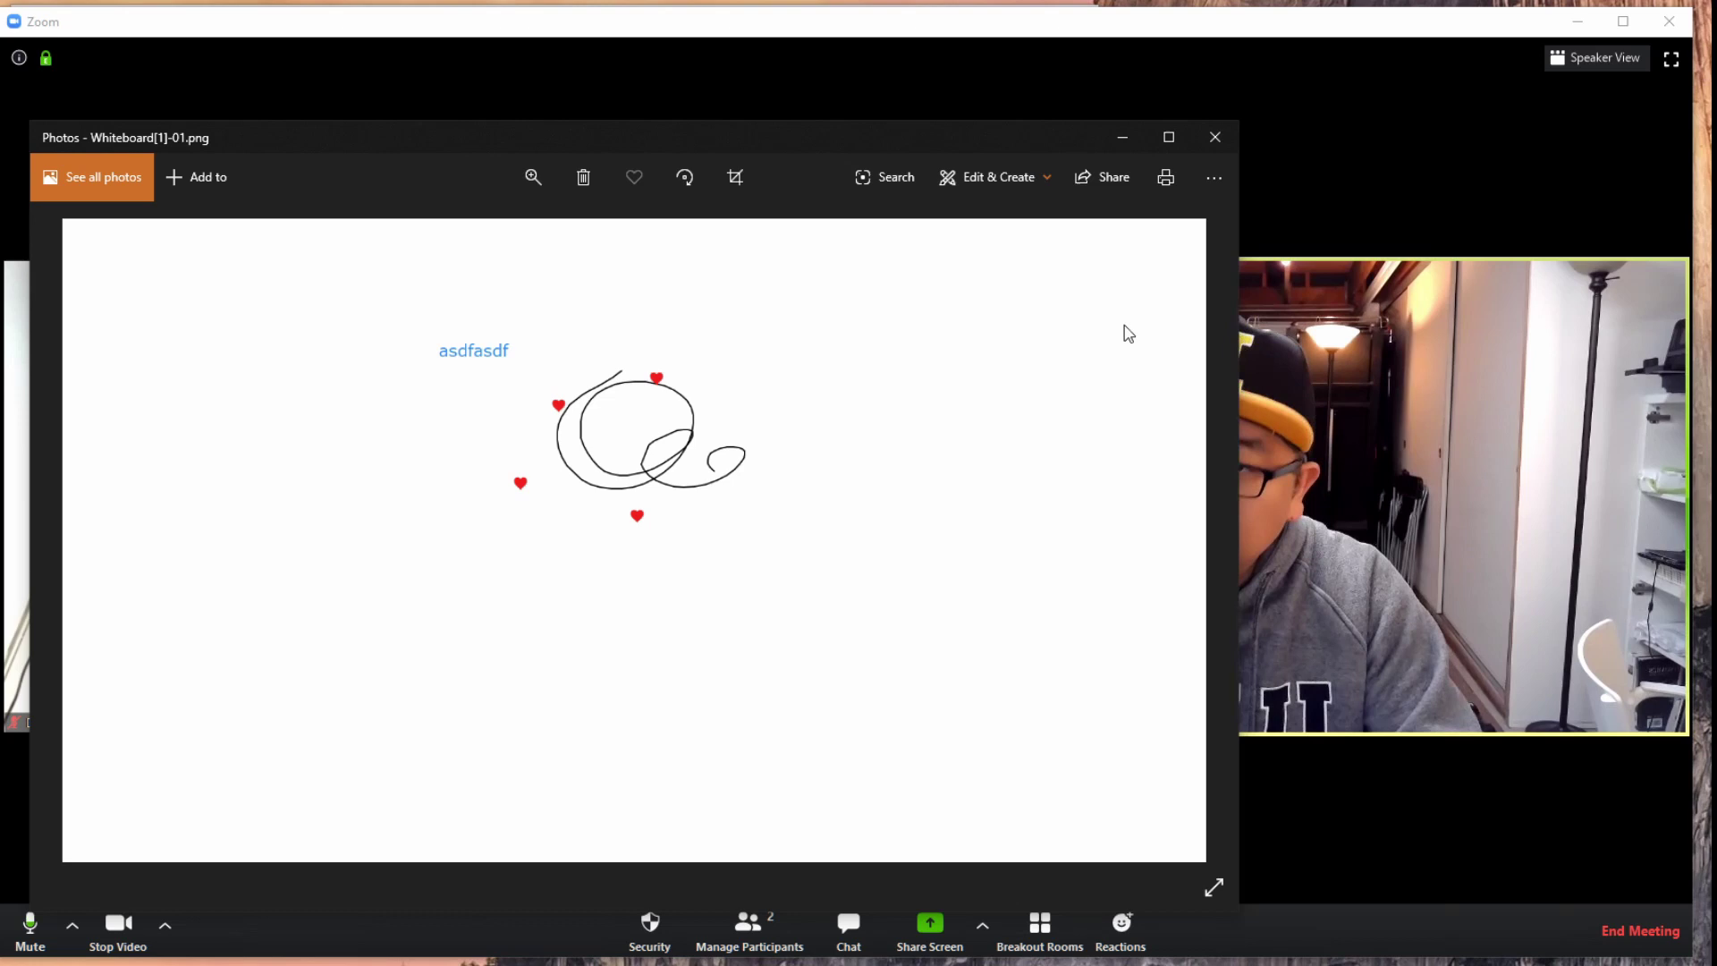
pyautogui.moveTo(991, 141); pyautogui.dragTo(1004, 93)
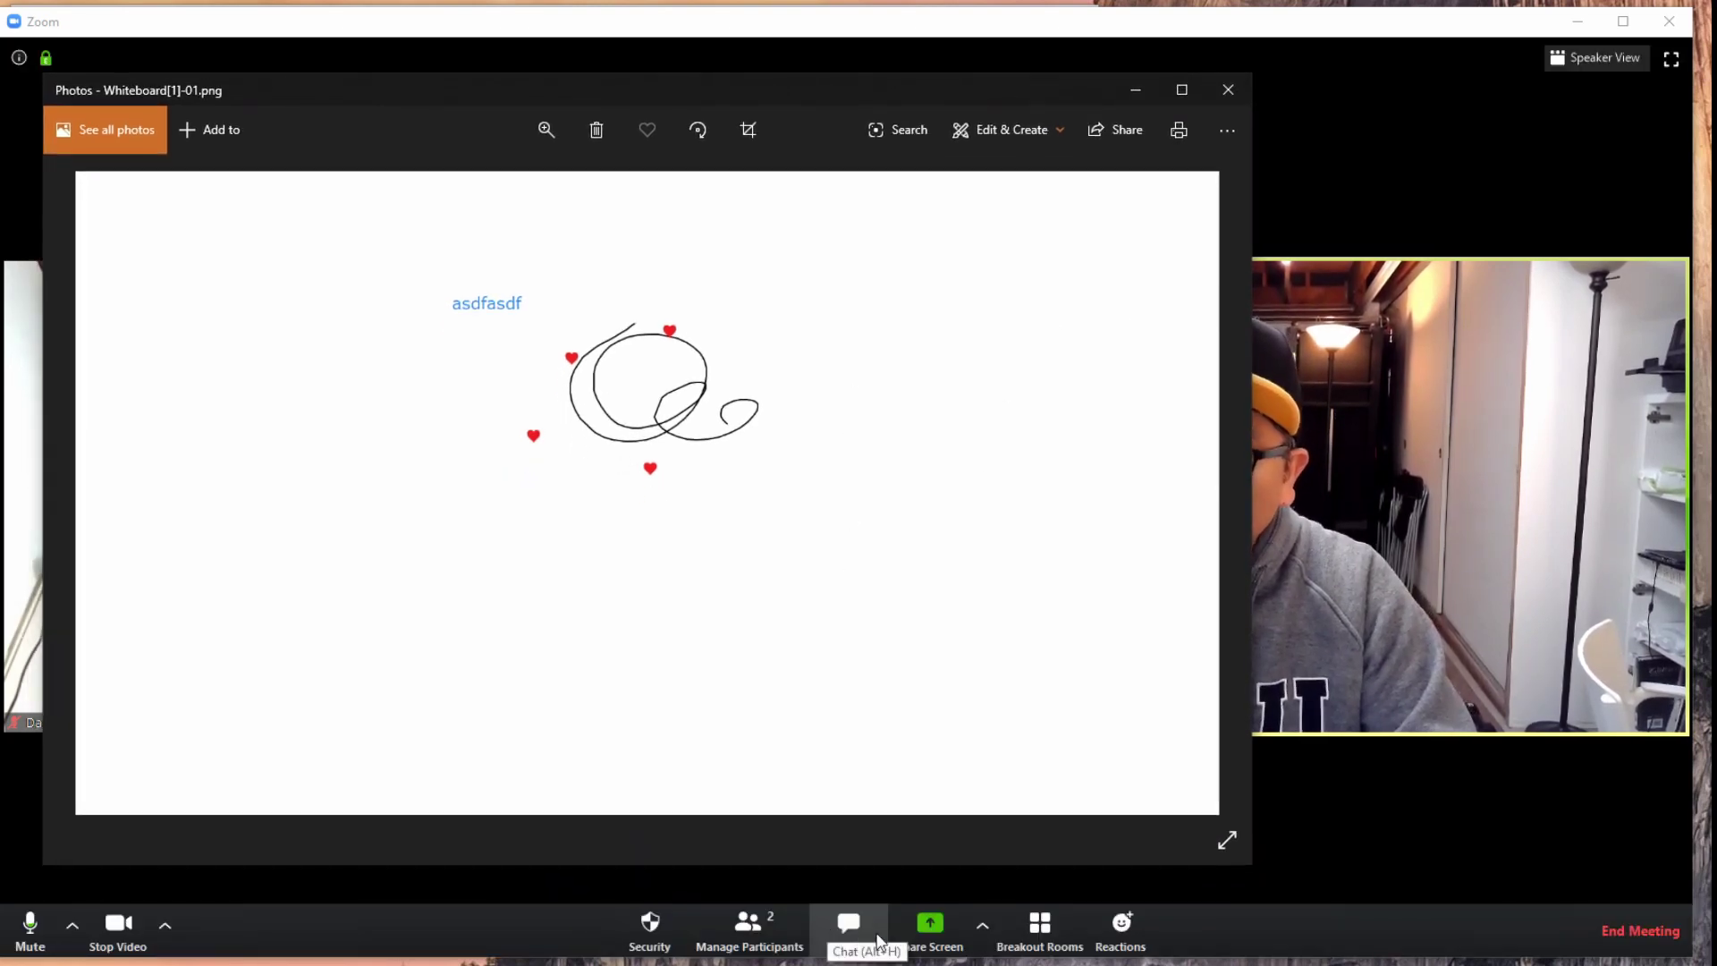
pyautogui.click(931, 925)
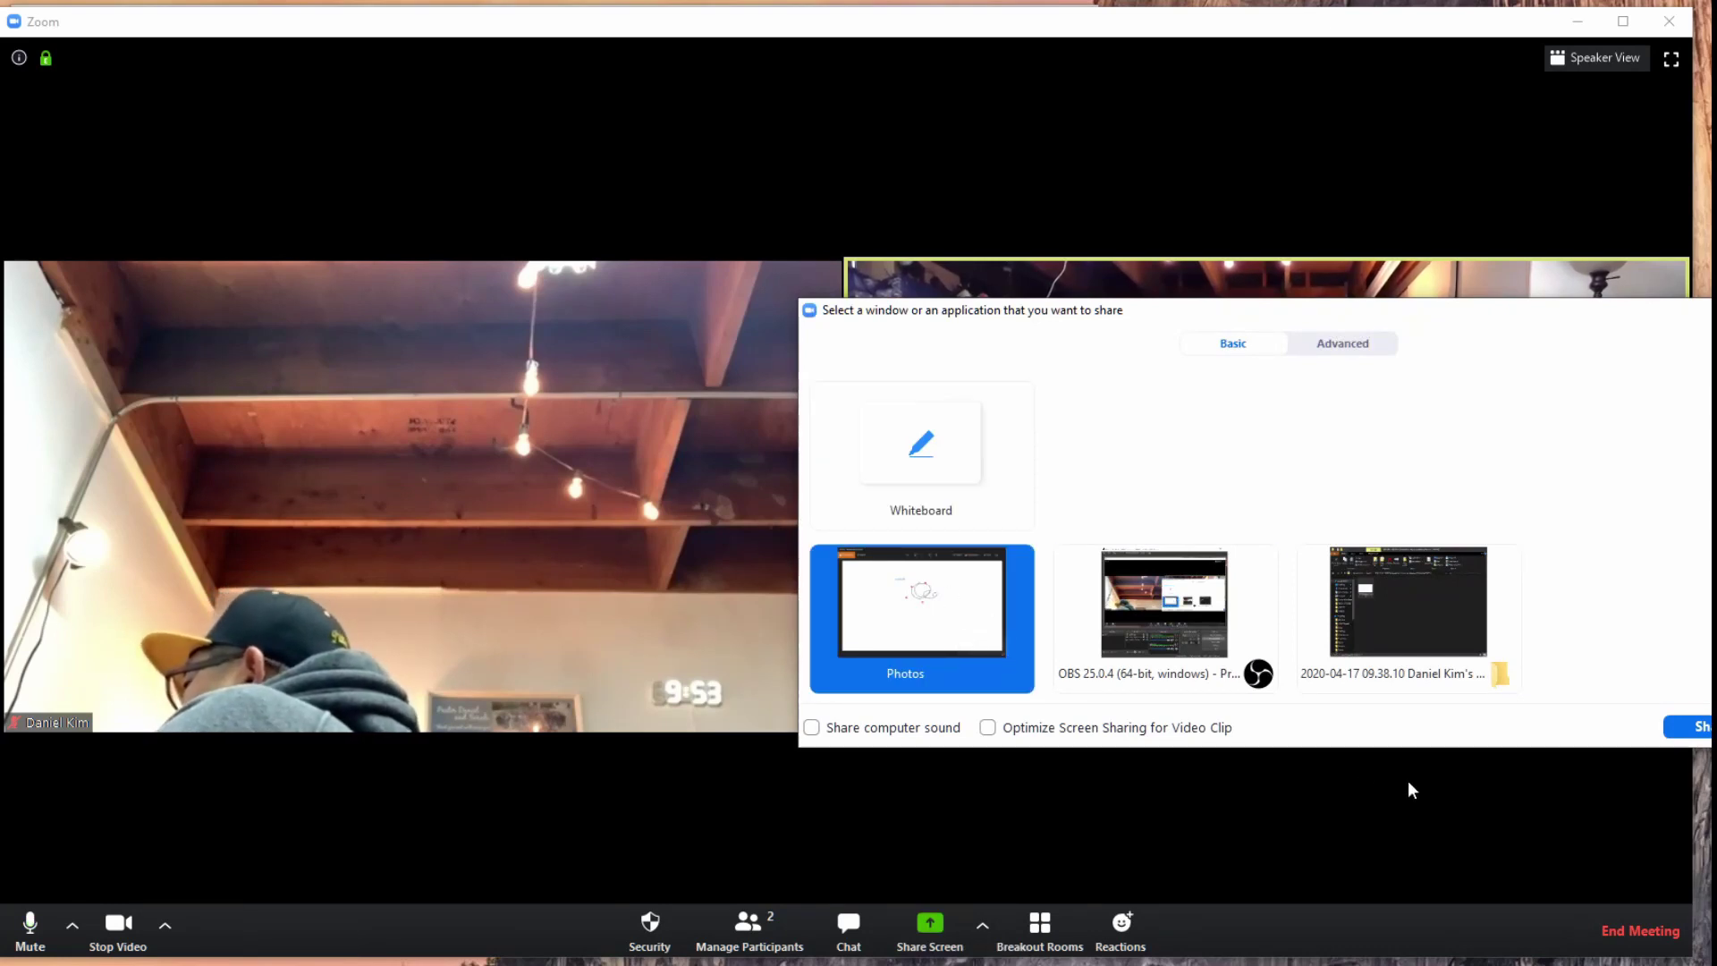
# Step: Share the Photos window and dock the participant video panel beside it
pyautogui.moveTo(1456, 313); pyautogui.dragTo(1247, 317)
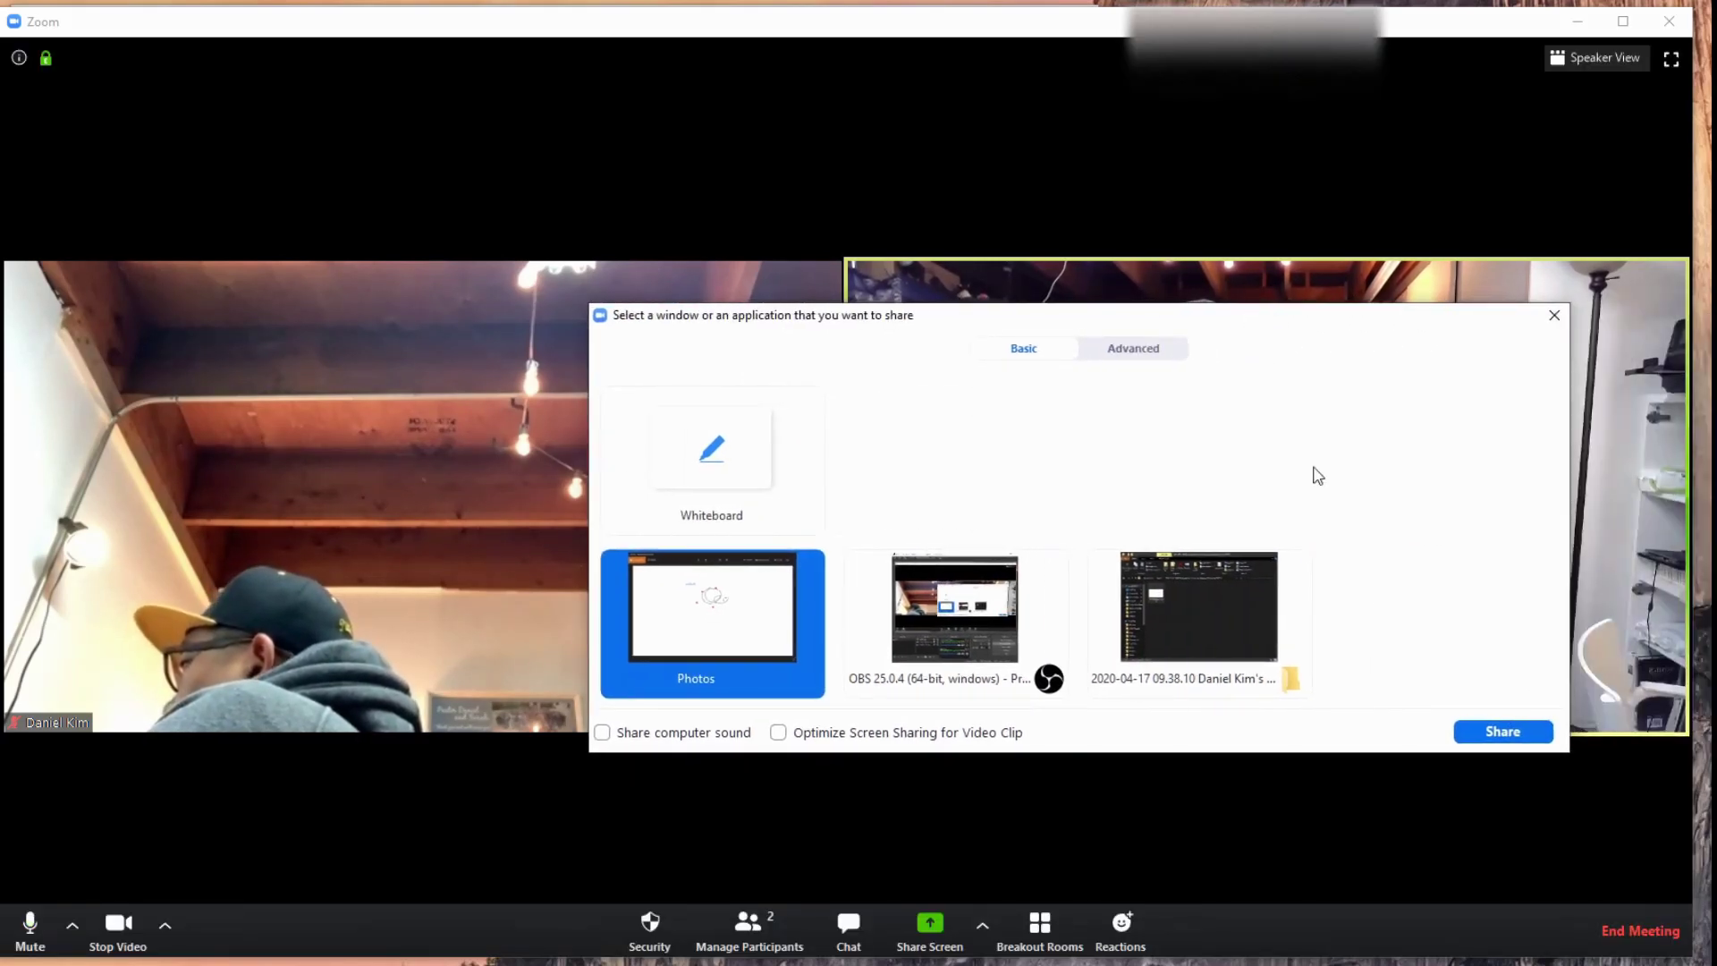
pyautogui.click(1502, 731)
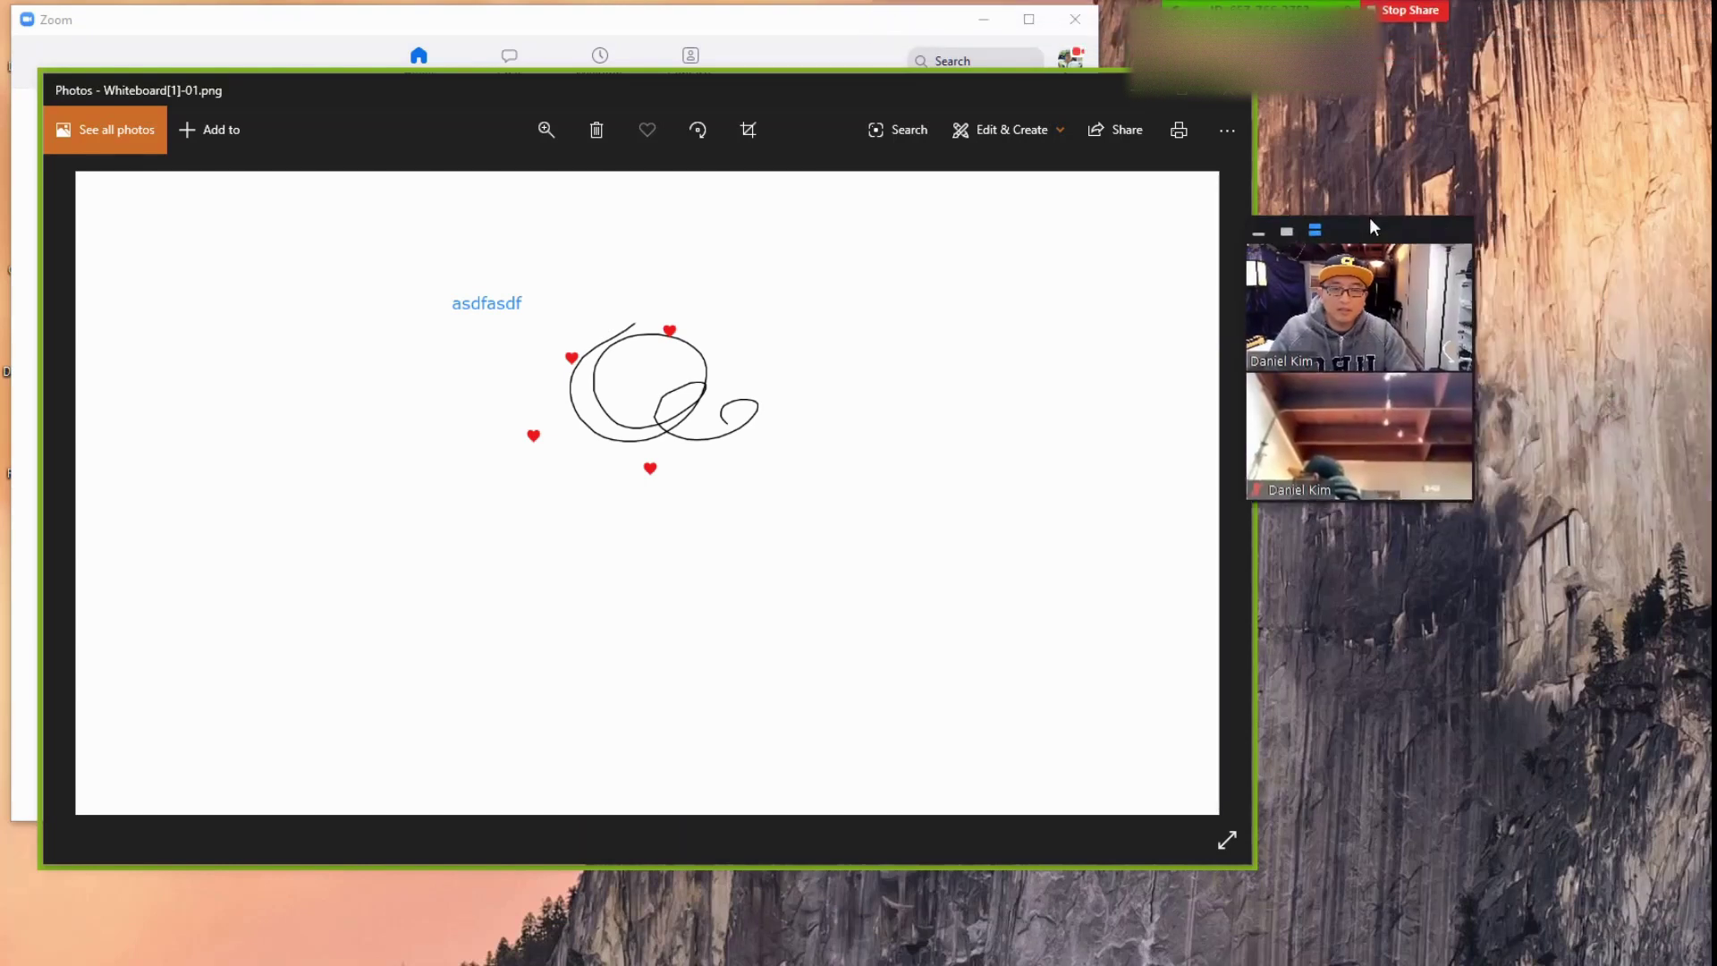
pyautogui.moveTo(1370, 218); pyautogui.dragTo(1401, 79)
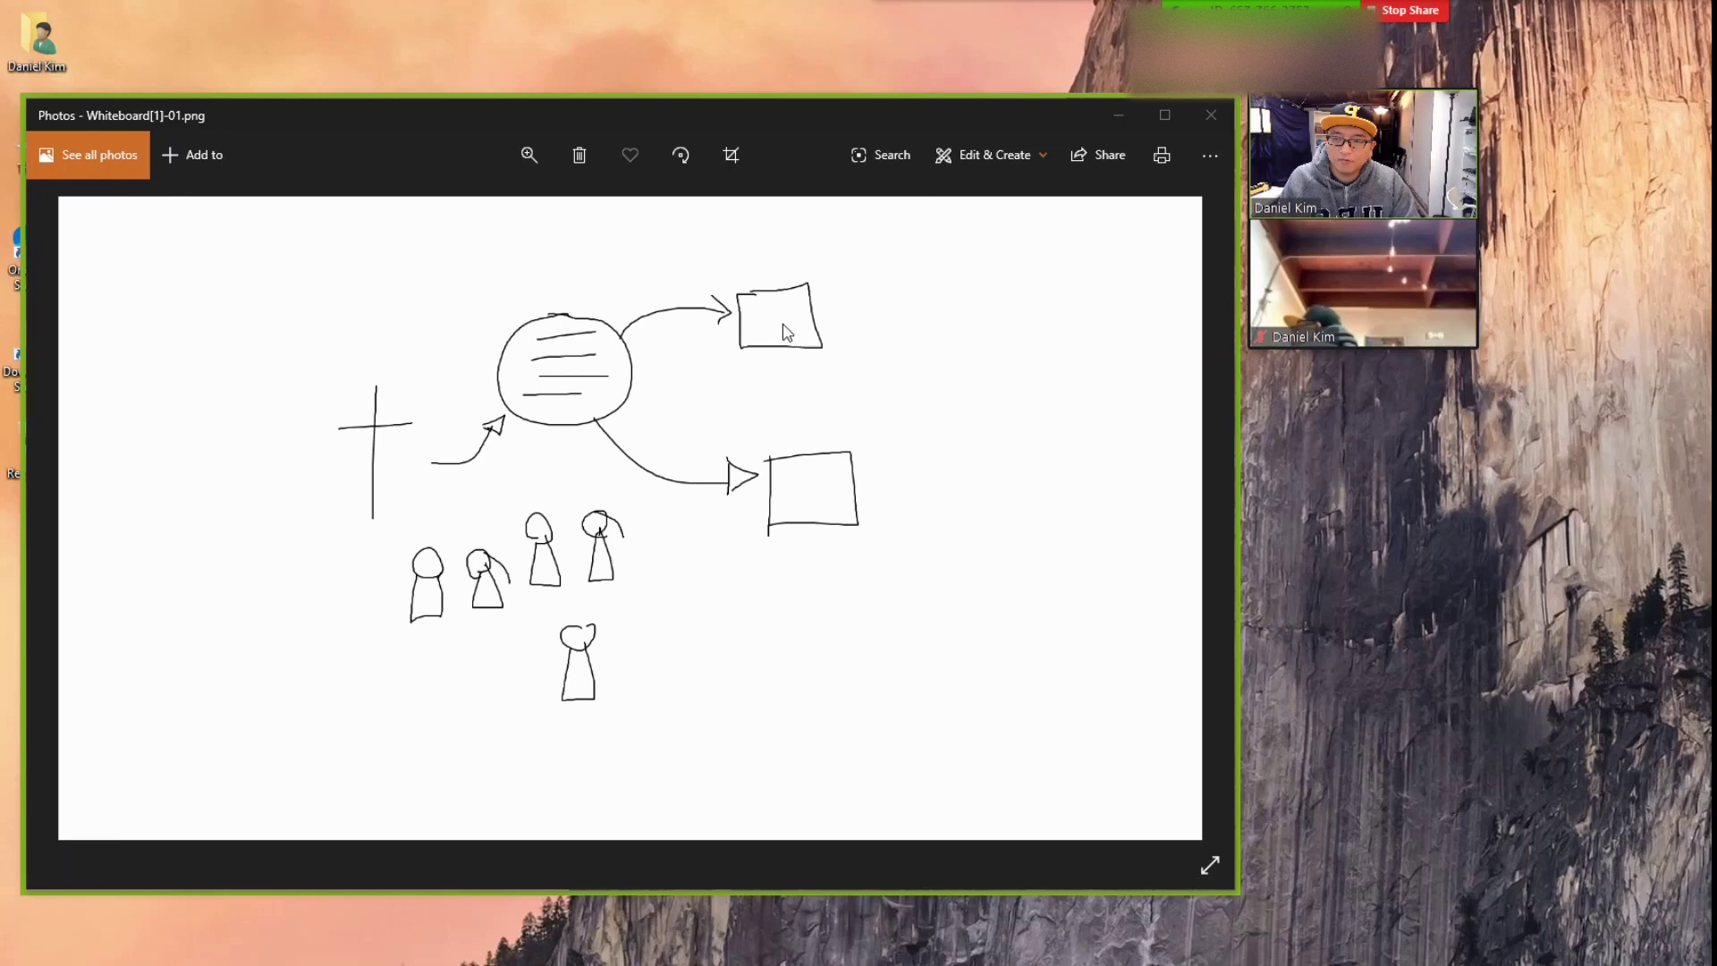
# Step: End the Photos share so both participants' video feeds show again
pyautogui.click(1408, 12)
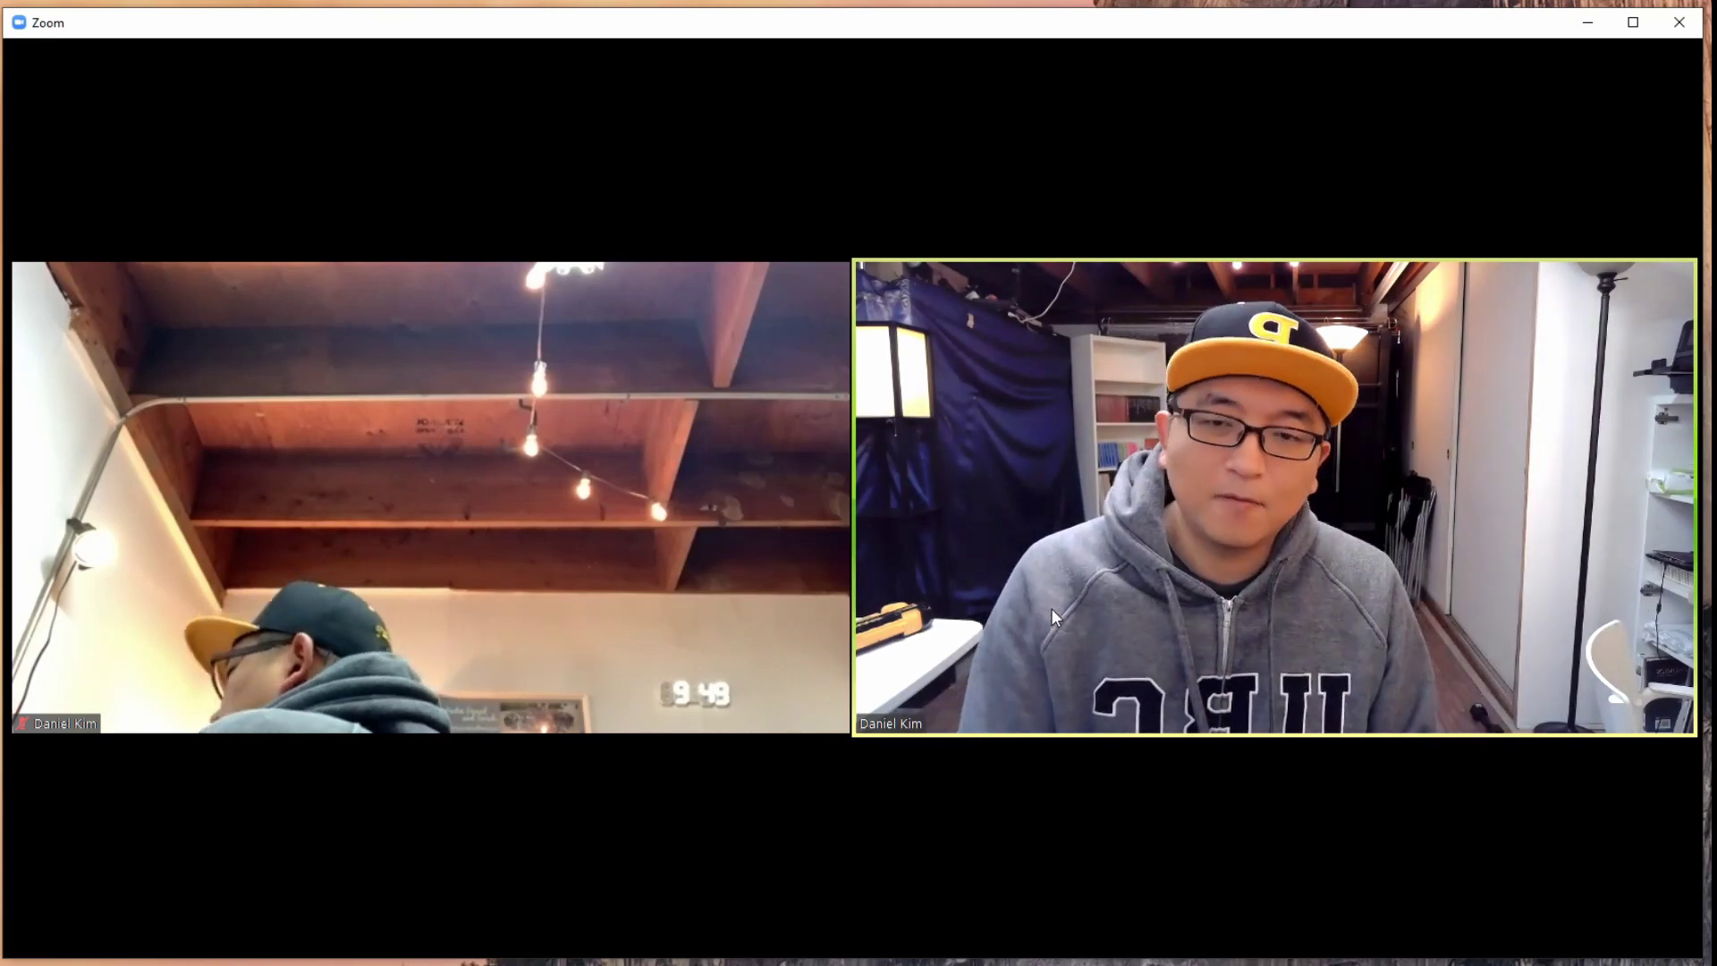
pyautogui.moveTo(1096, 549)
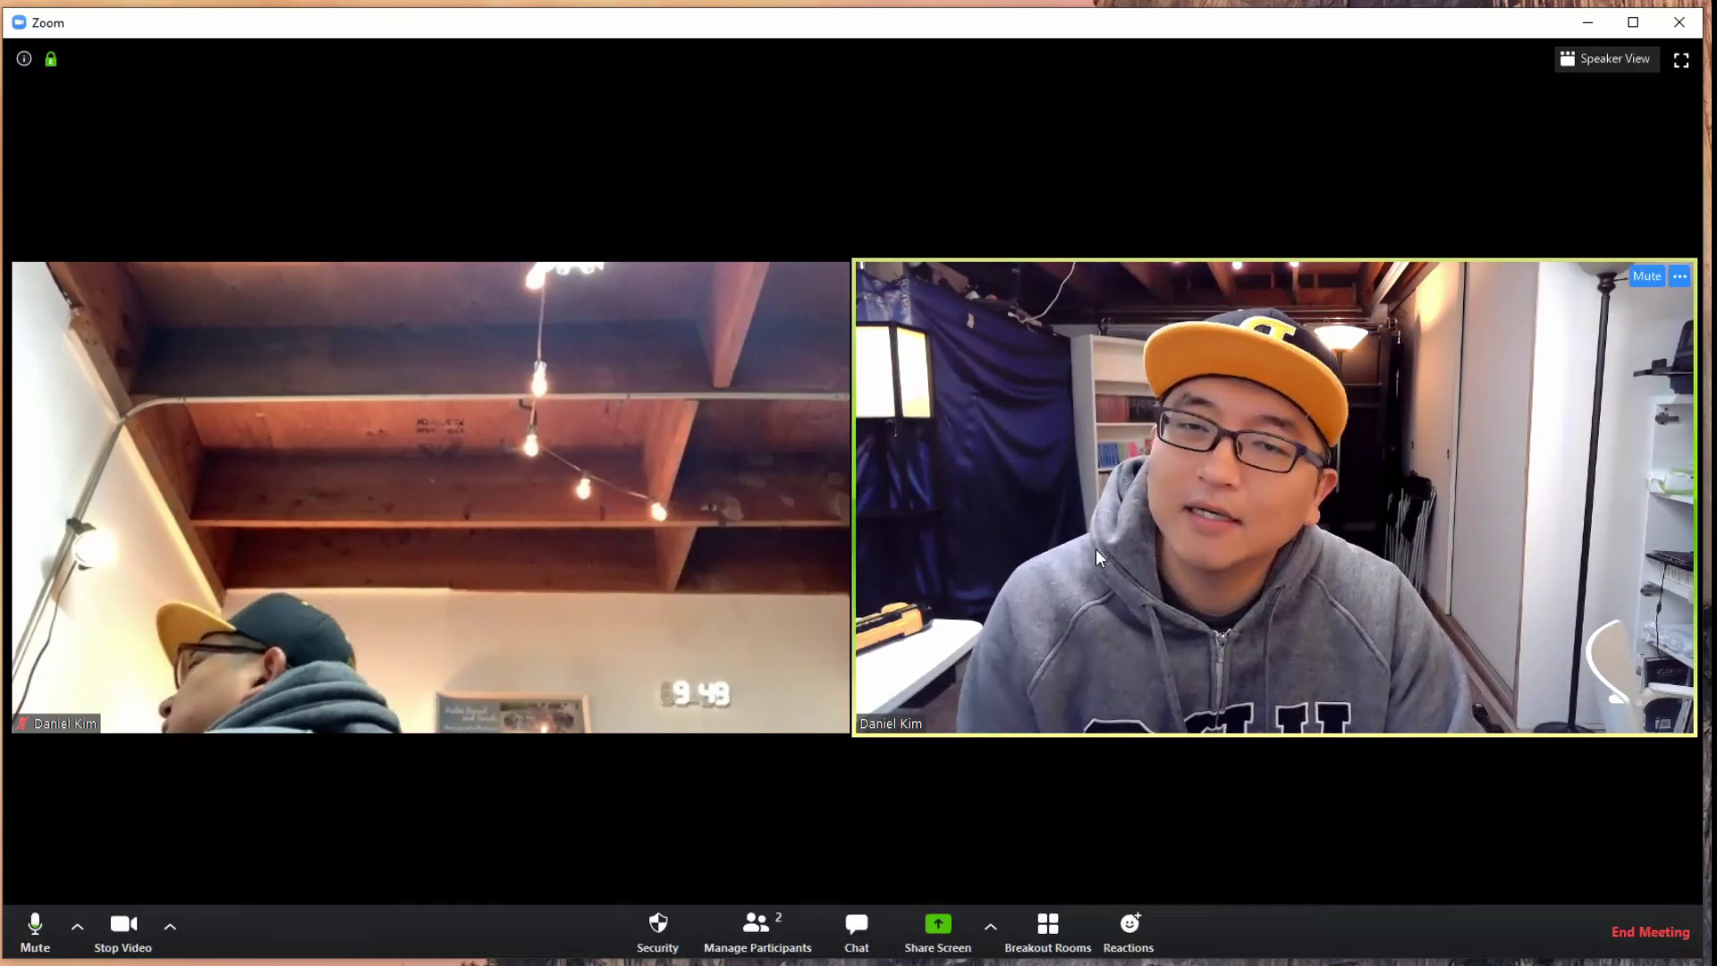